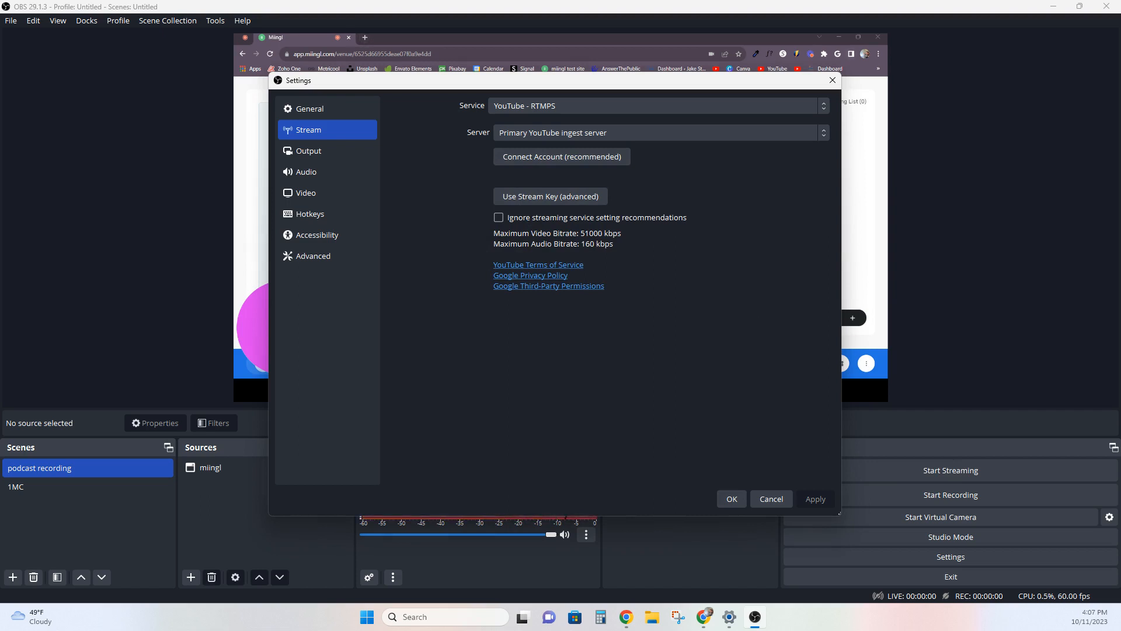
Open a Chrome window under the miingl.com profile, check which profile is active, and maximize the window.
left_click(865, 54)
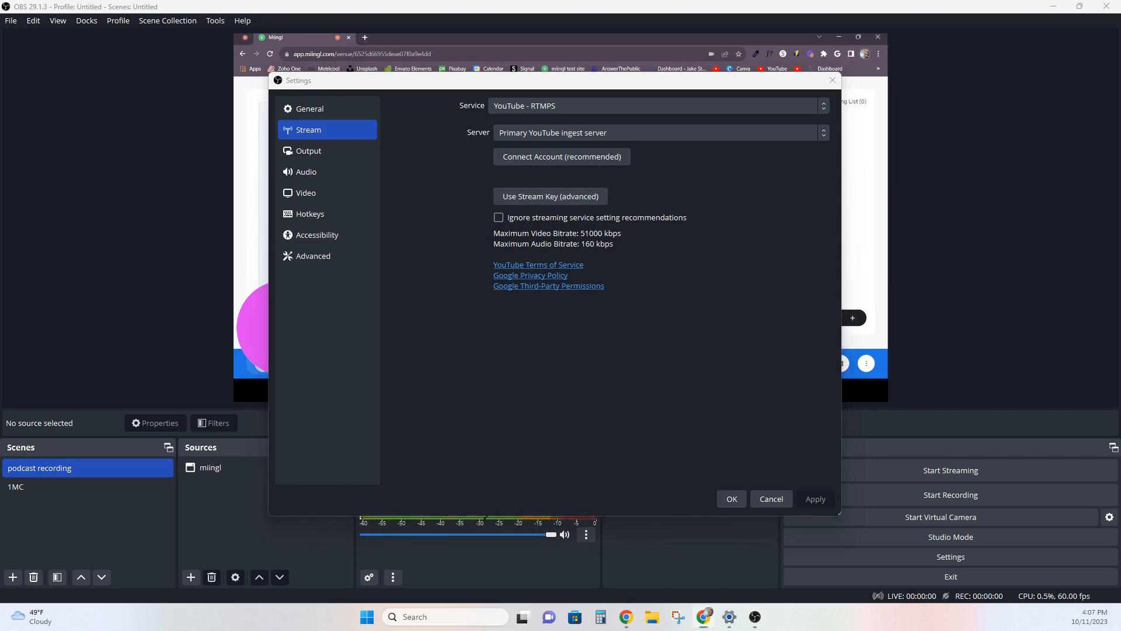
left_click_drag(1120, 292, 559, 111)
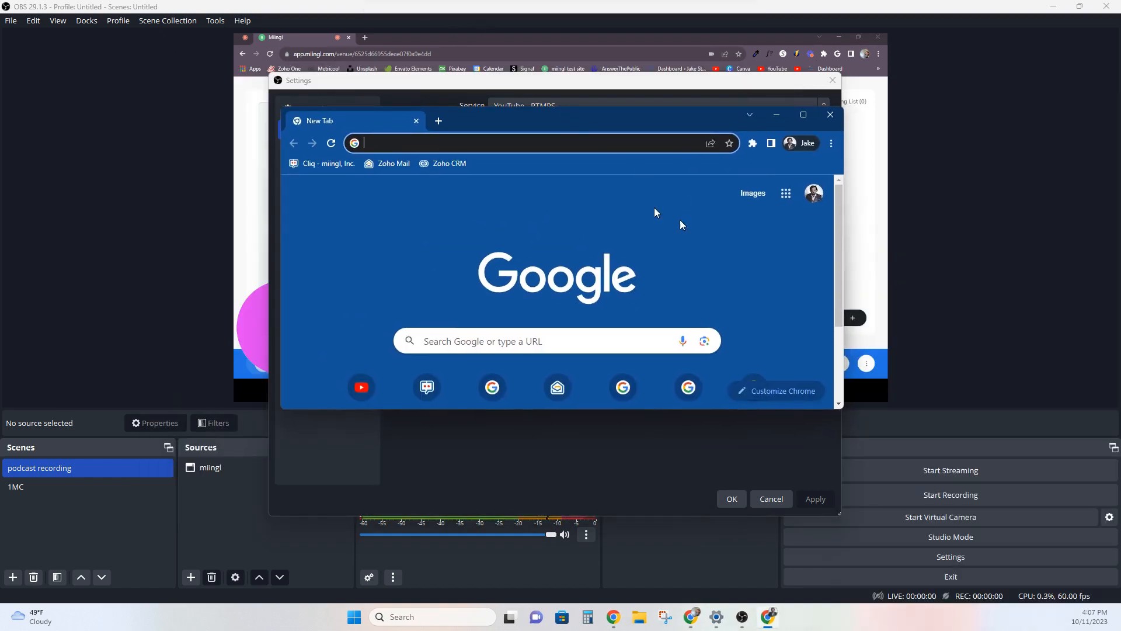
left_click(812, 143)
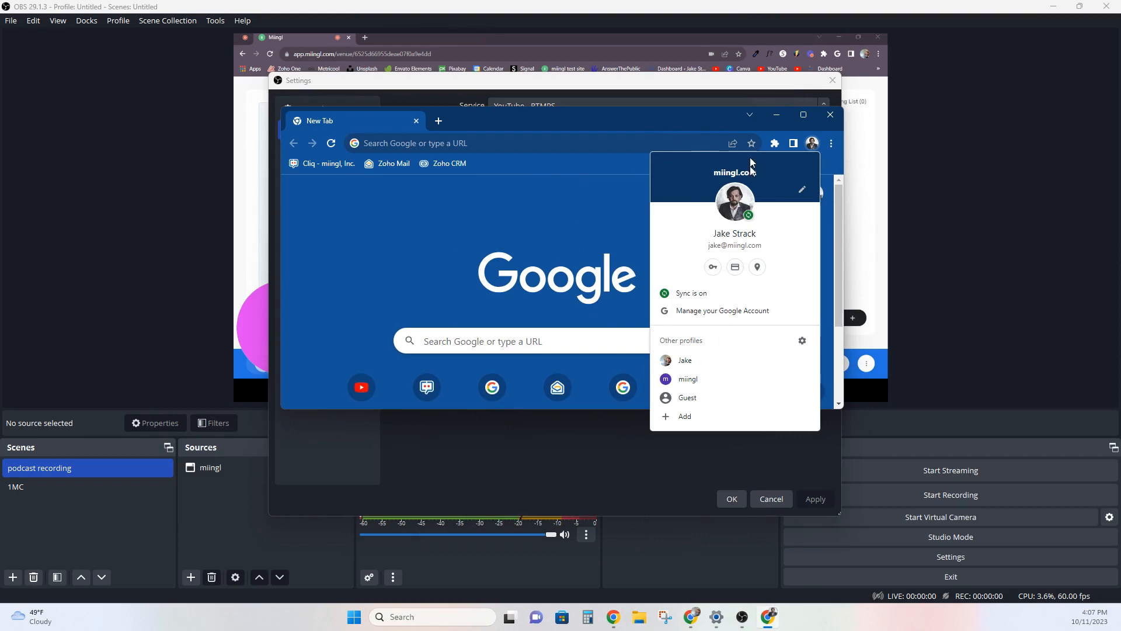
left_click(625, 140)
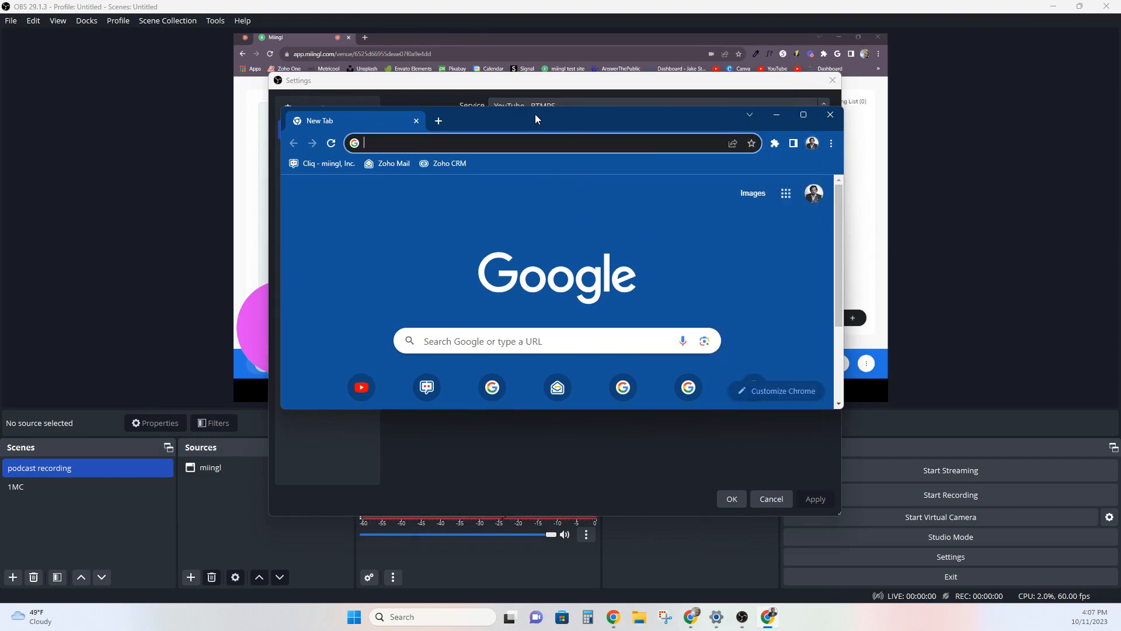
double_click(535, 114)
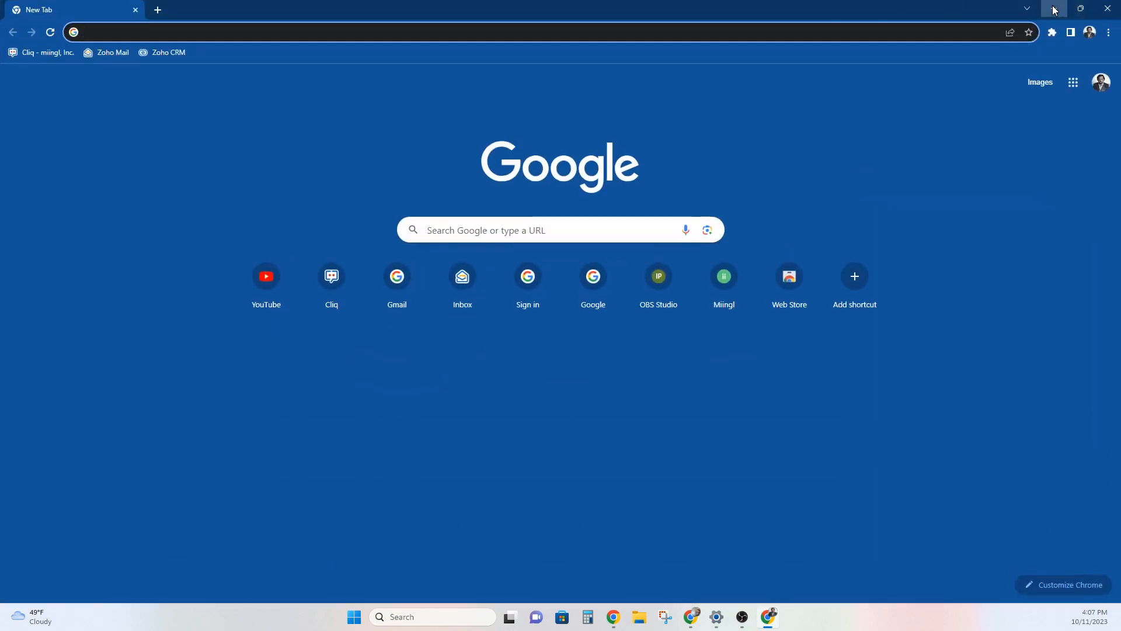
left_click(1054, 10)
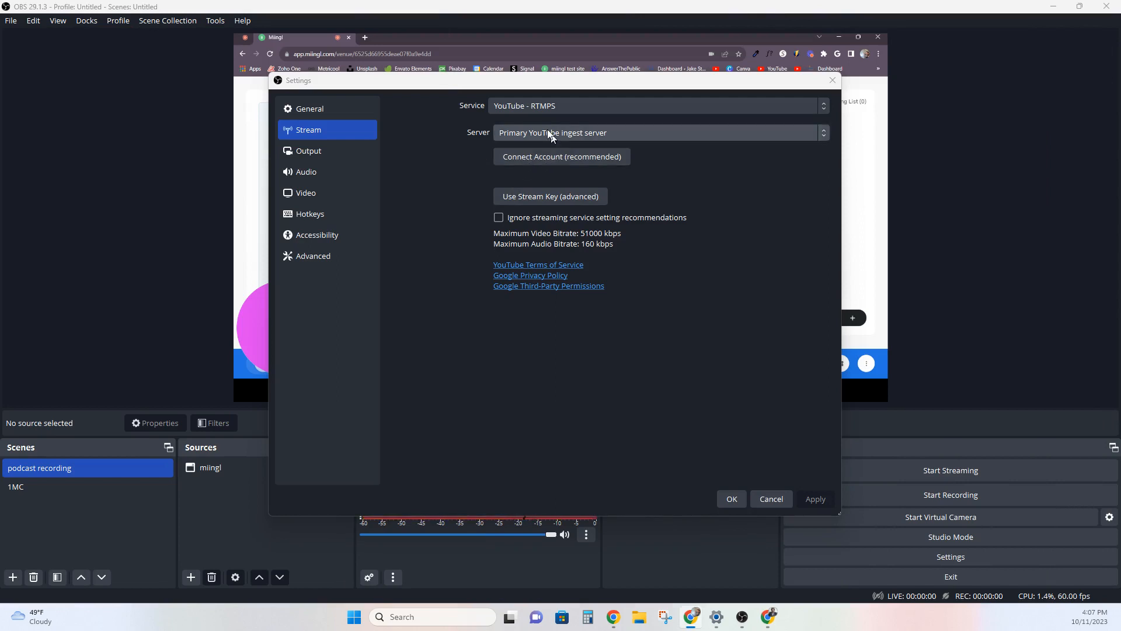
left_click(539, 161)
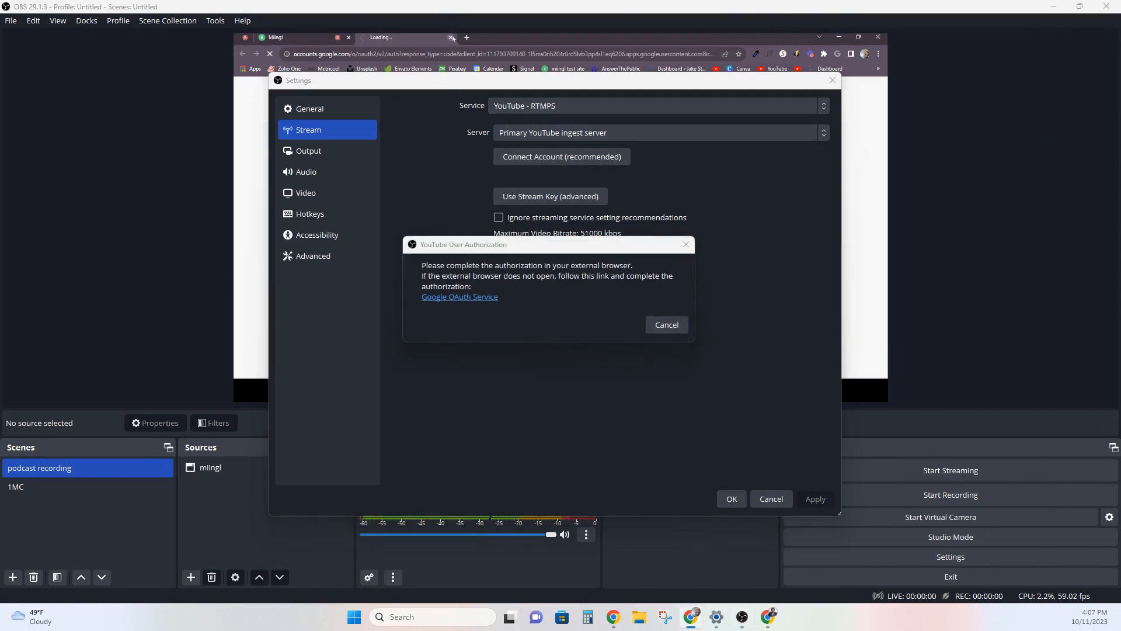
left_click(666, 324)
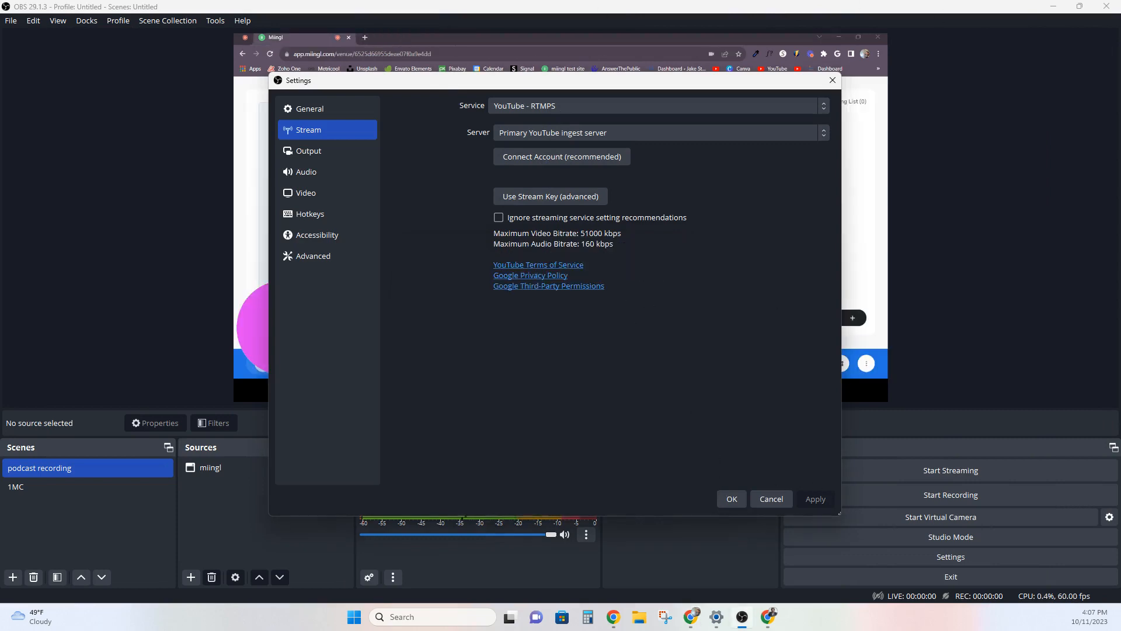
left_click(768, 616)
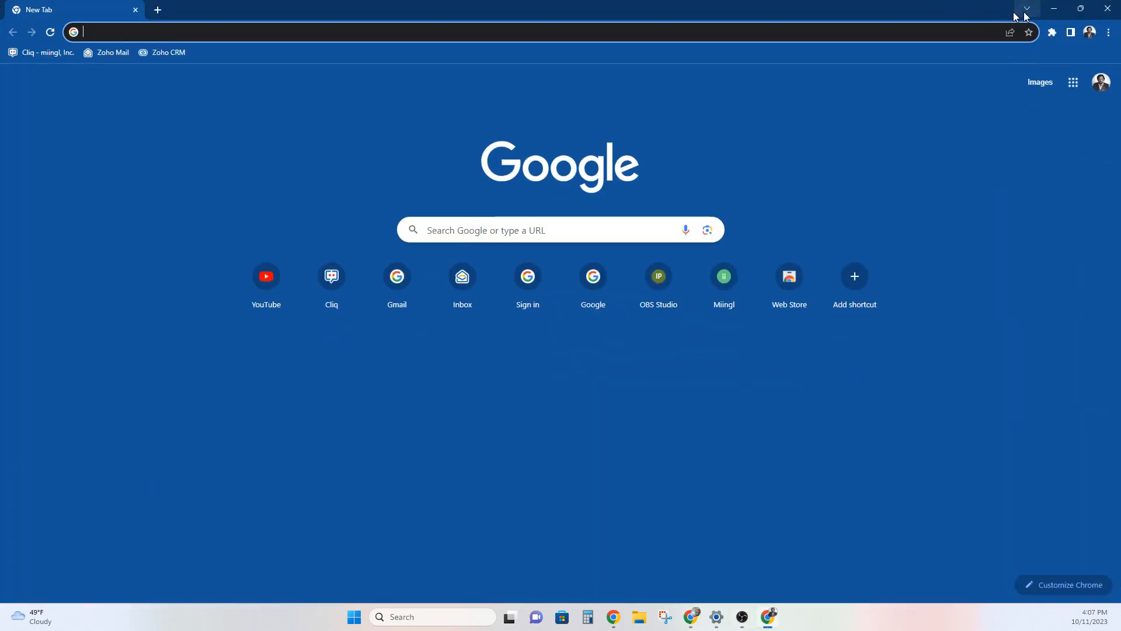
Connect the miingl YouTube account to OBS by authorizing access through the Google sign-in, and apply the stream settings.
left_click_drag(889, 7, 873, 225)
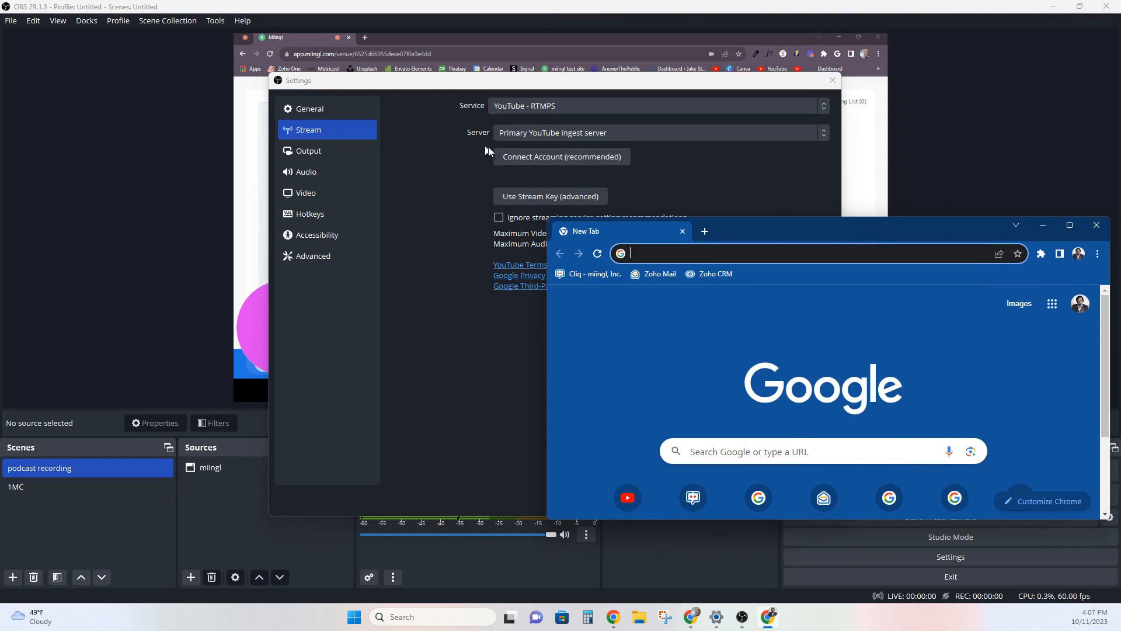
left_click(530, 161)
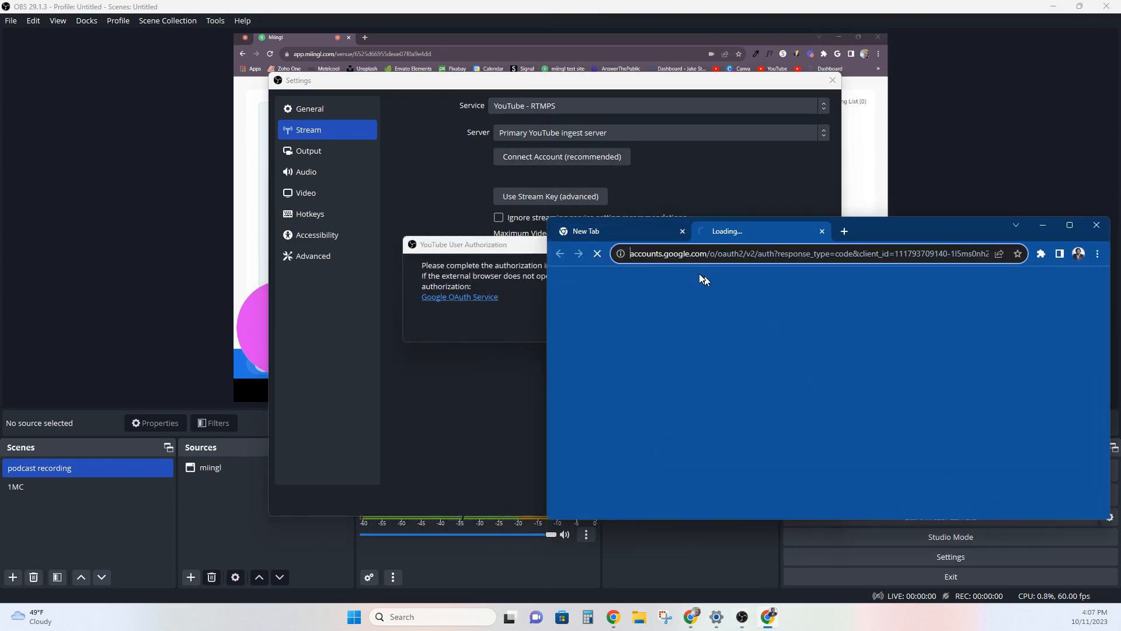
double_click(906, 229)
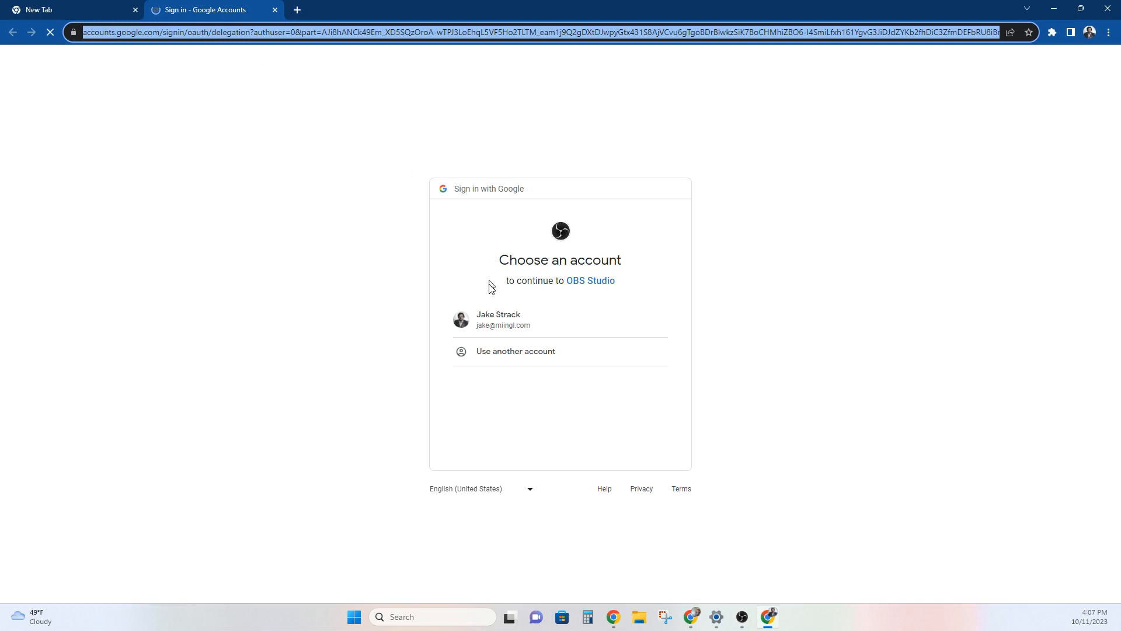
left_click(509, 315)
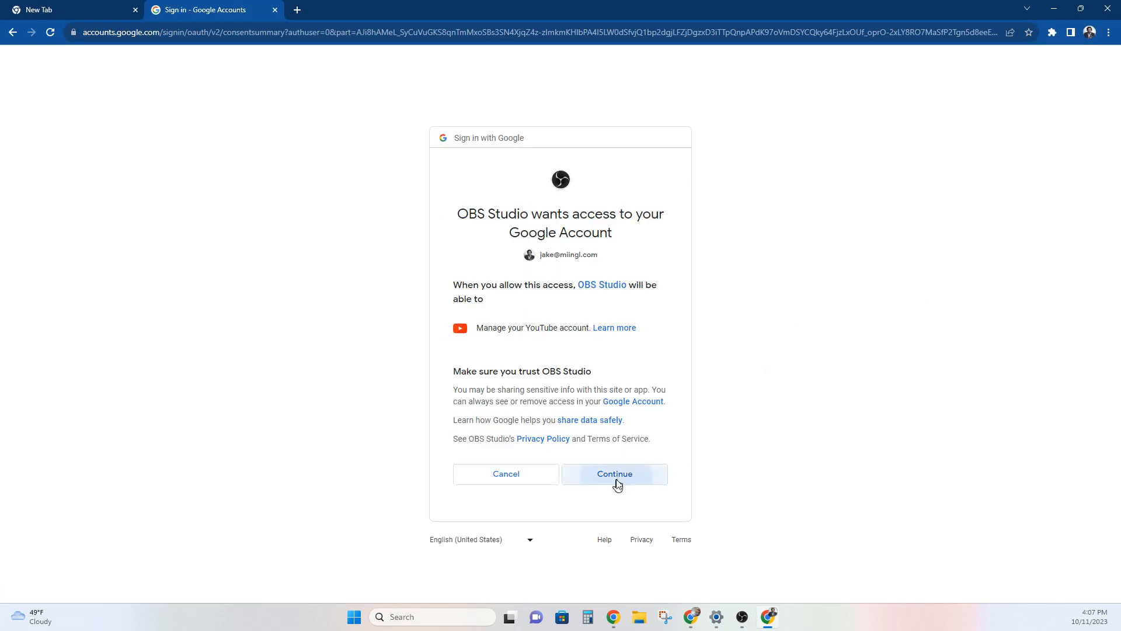
left_click(615, 482)
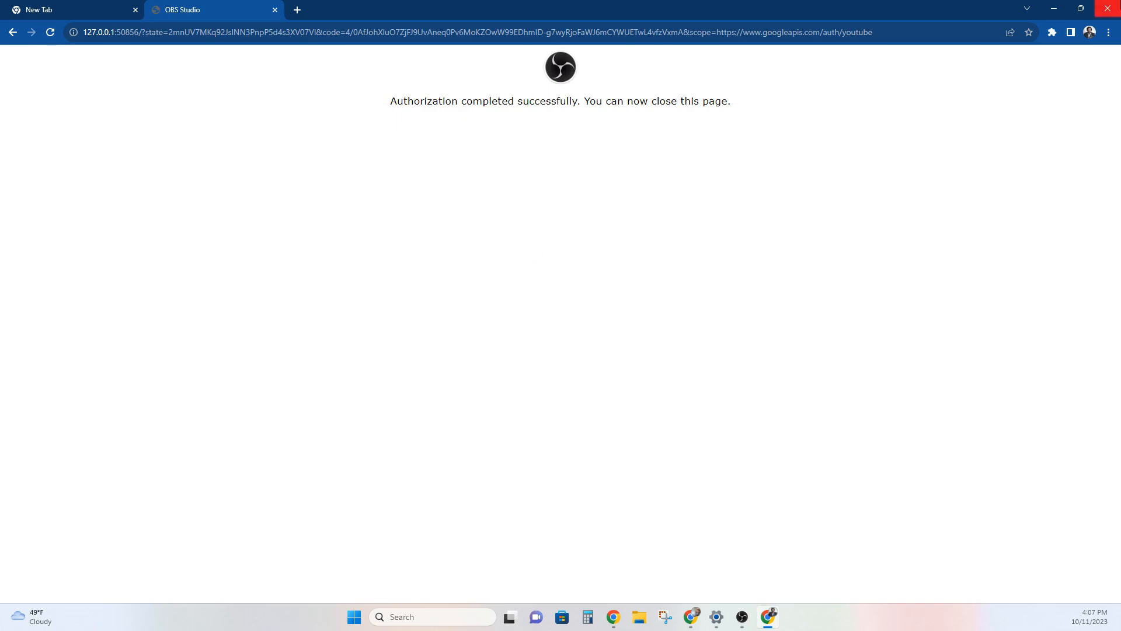
left_click(1108, 9)
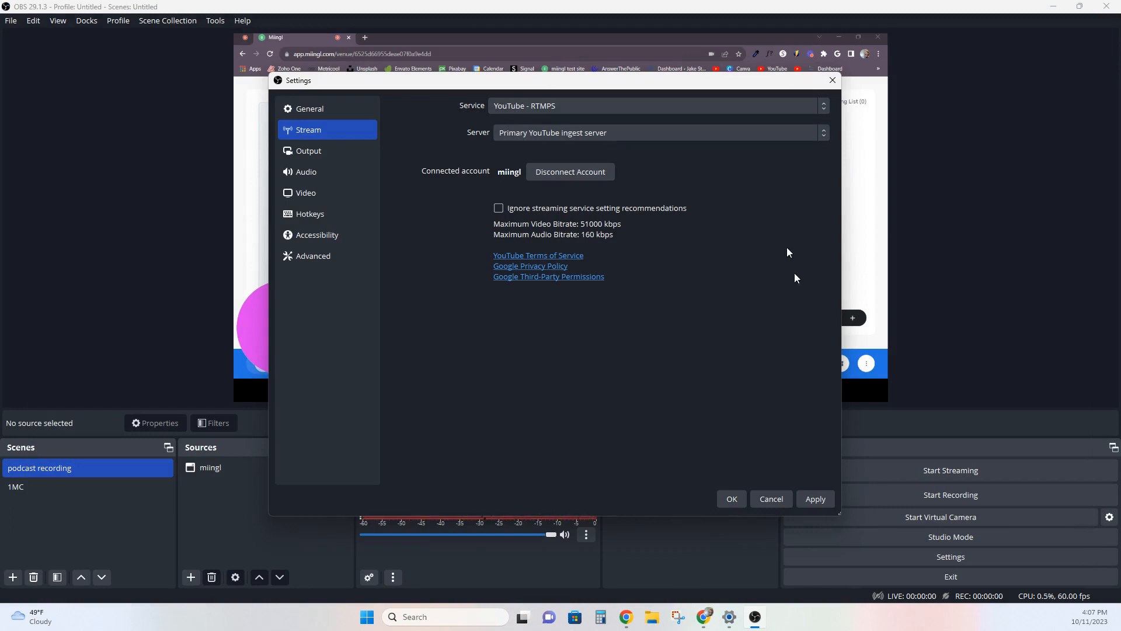
left_click(817, 498)
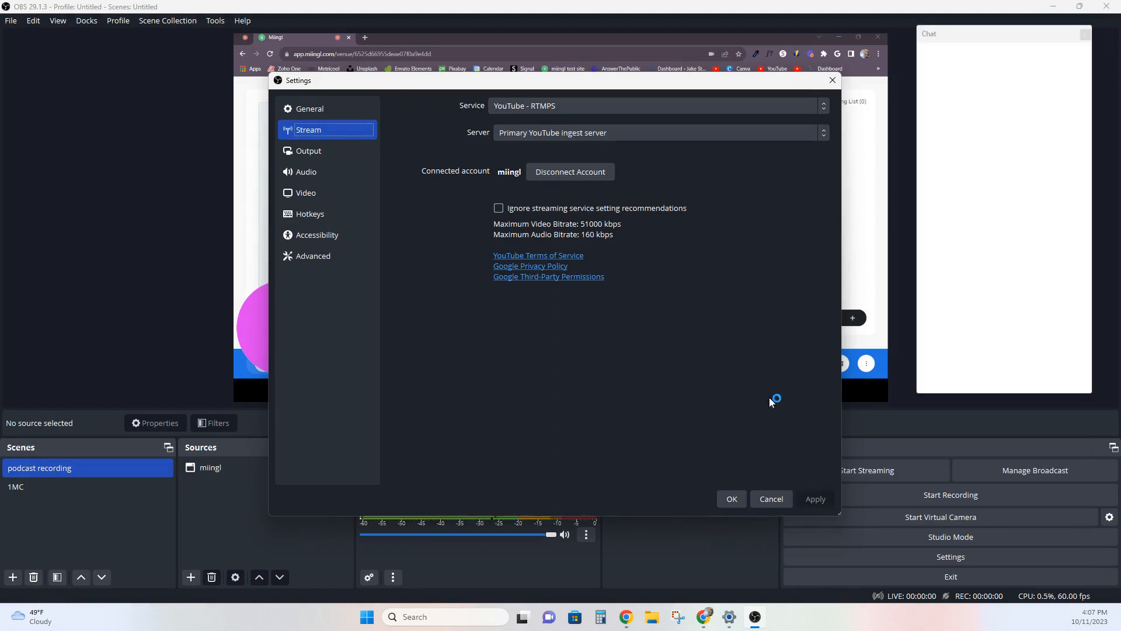
Expand the streaming service list to show all services, browse it, and save the stream settings with AfreecaTV as the service.
left_click(820, 107)
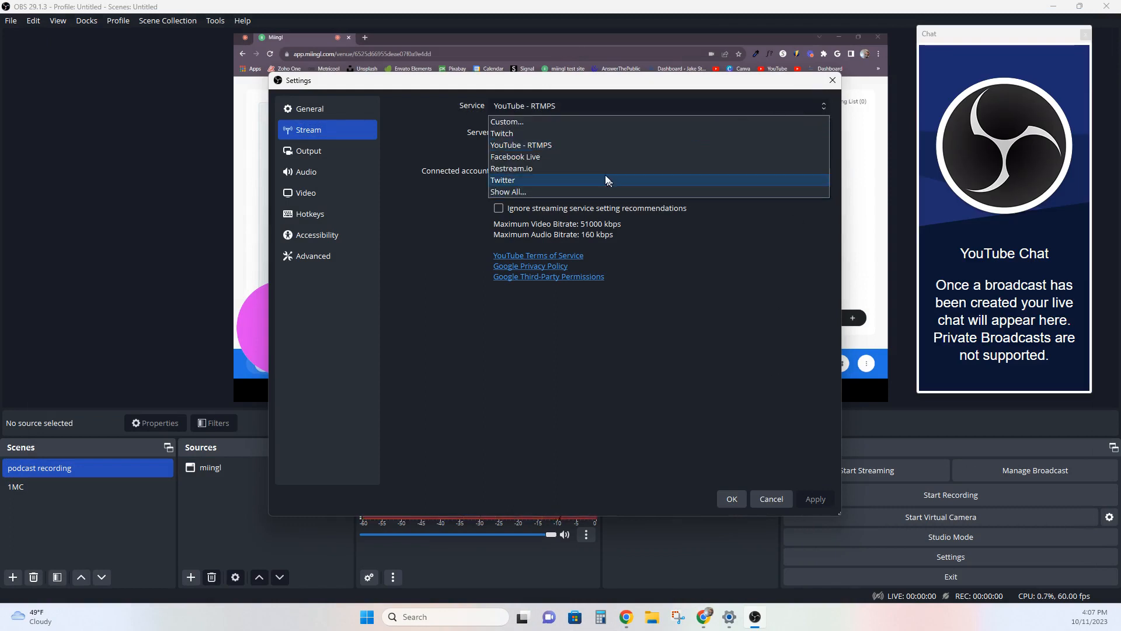
left_click(505, 190)
scroll(563, 234, "down", 10)
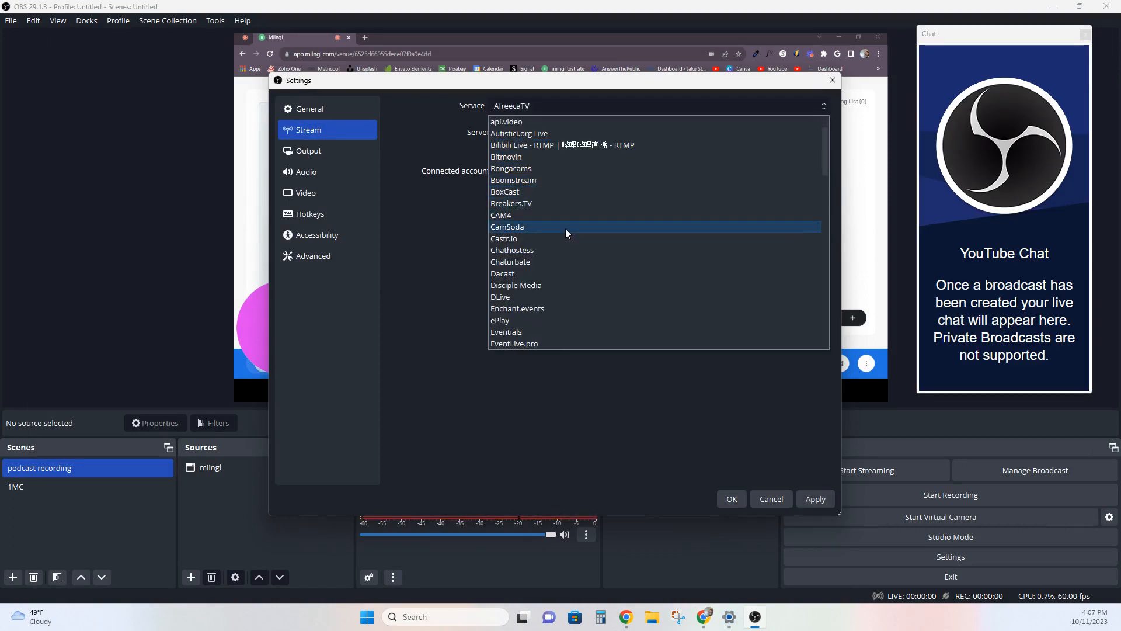
scroll(563, 254, "down", 6)
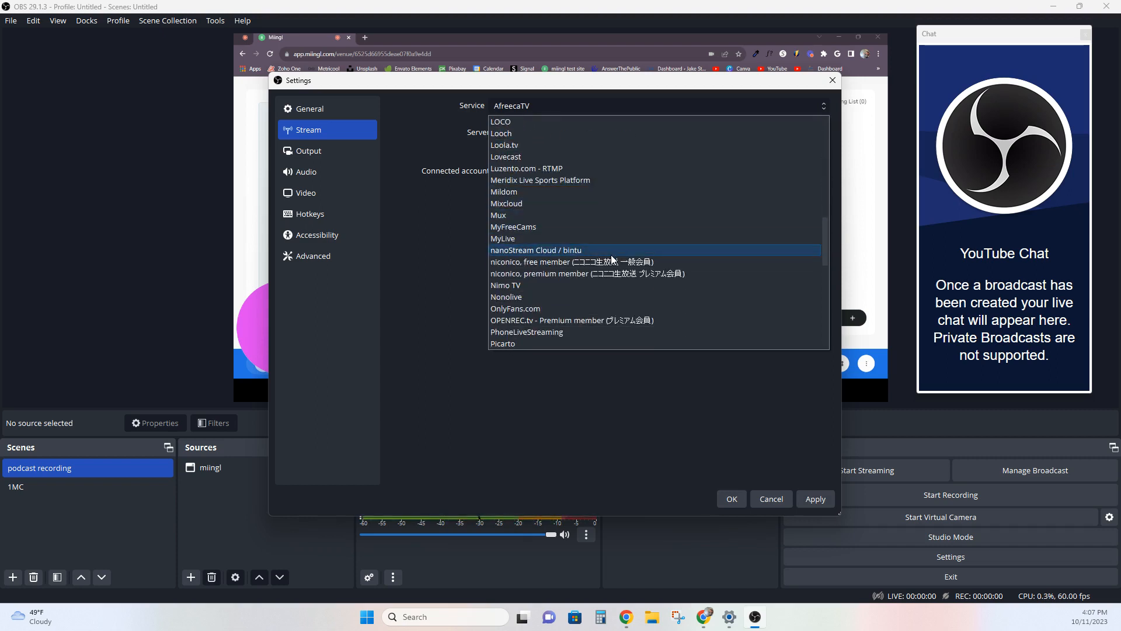
scroll(659, 297, "up", 3)
scroll(643, 275, "up", 15)
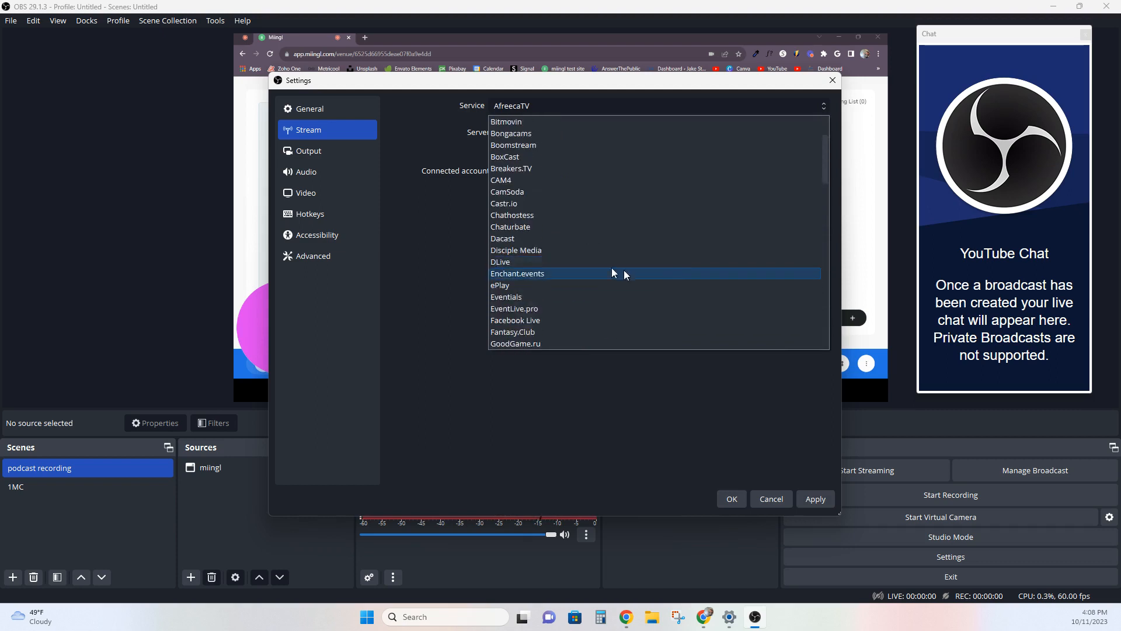
scroll(544, 254, "down", 10)
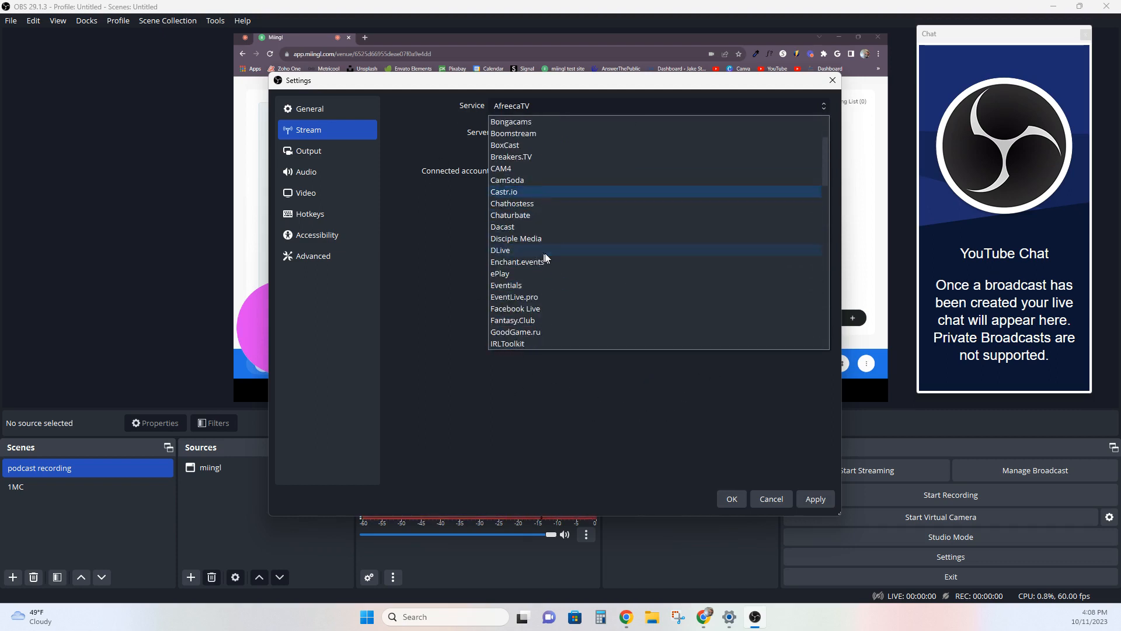
left_click(579, 457)
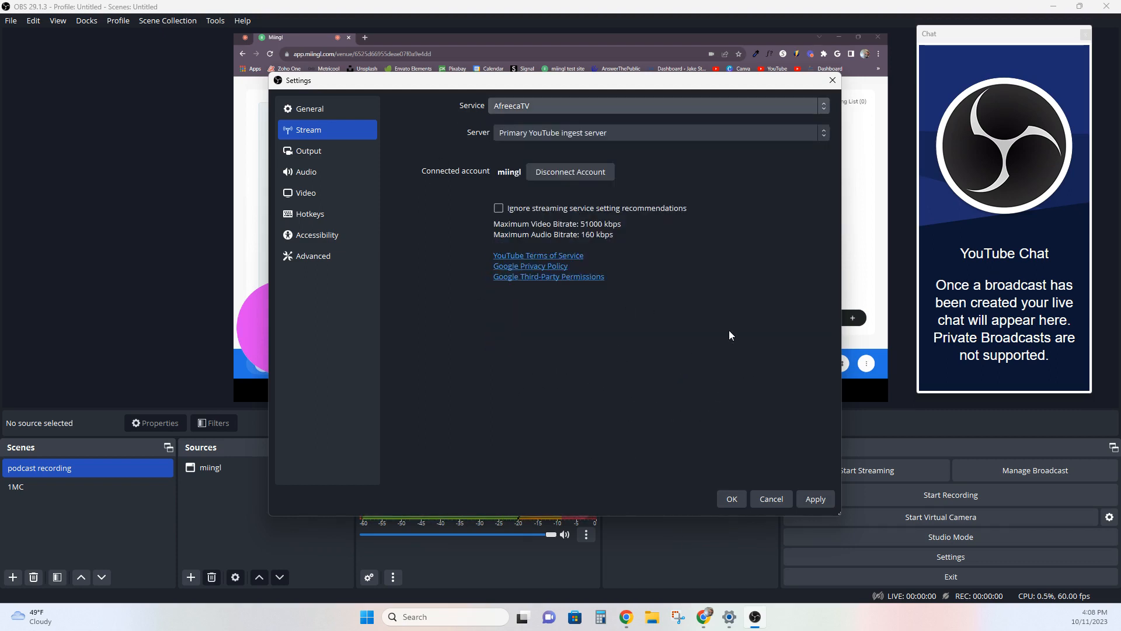
left_click(815, 498)
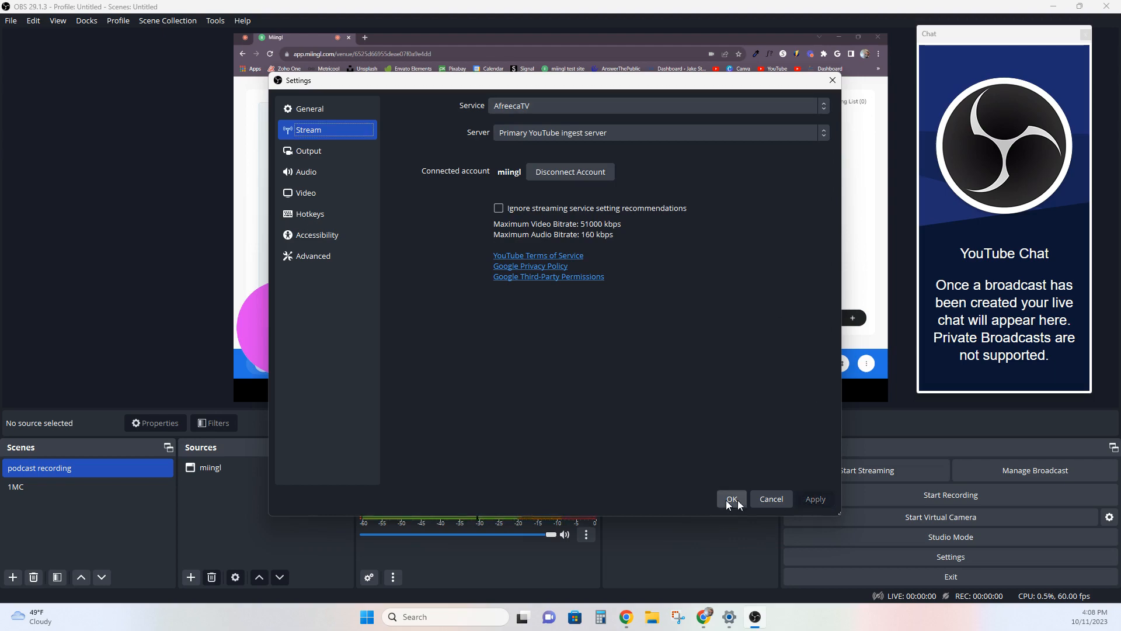
left_click(731, 503)
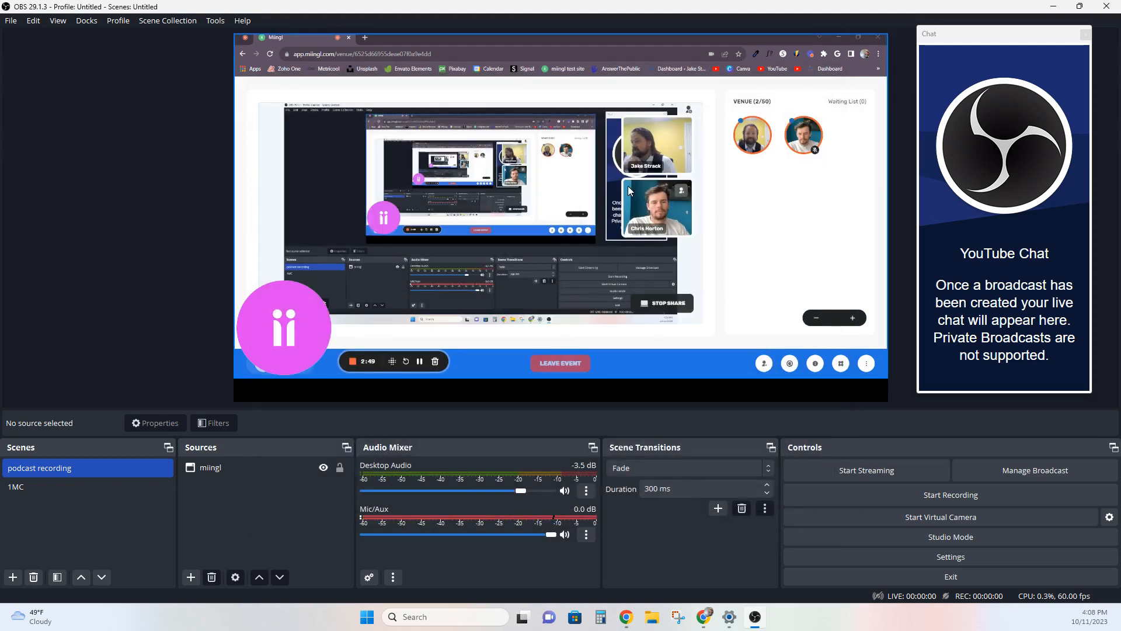
Switch to the Miingl venue in Chrome, stop the screen share, and end the broadcast.
left_click_drag(1120, 117, 350, 2)
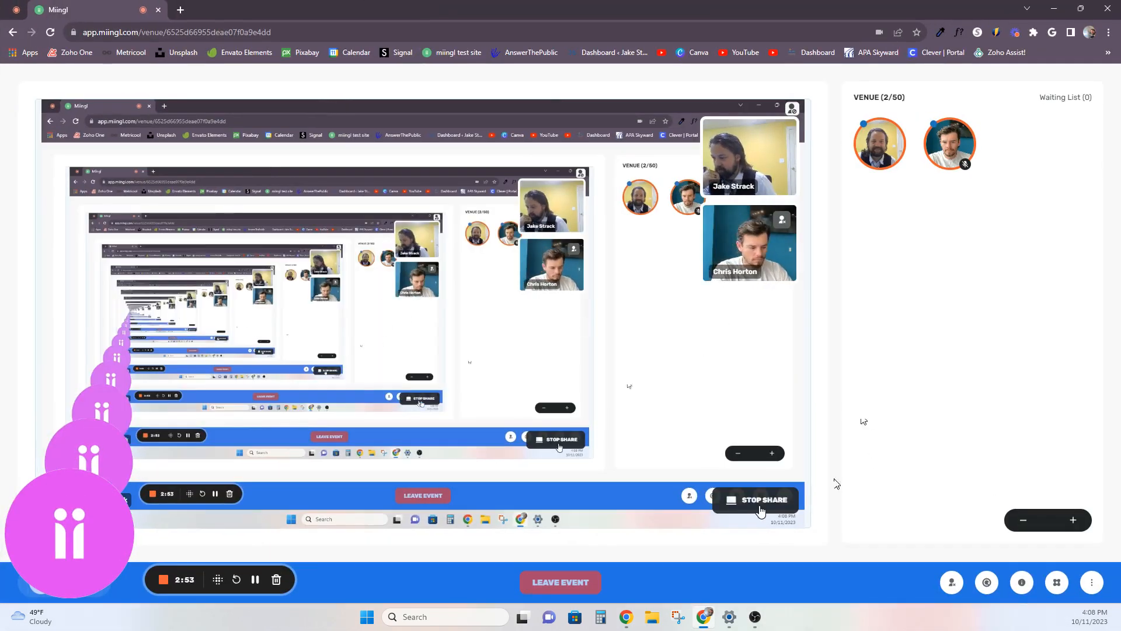
left_click(761, 509)
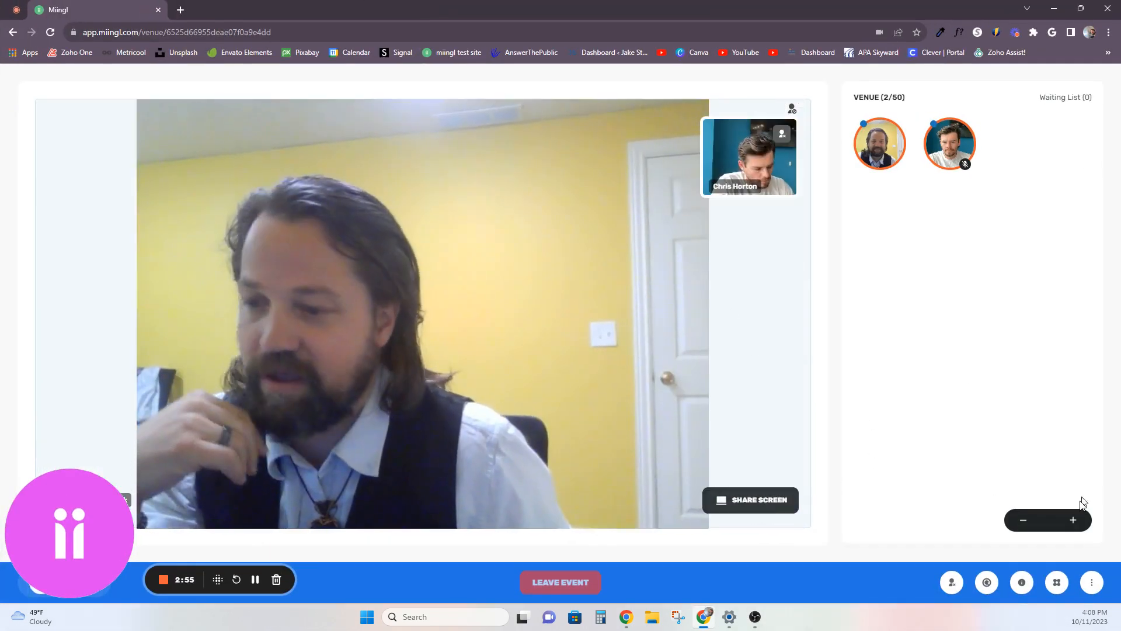
left_click(1092, 582)
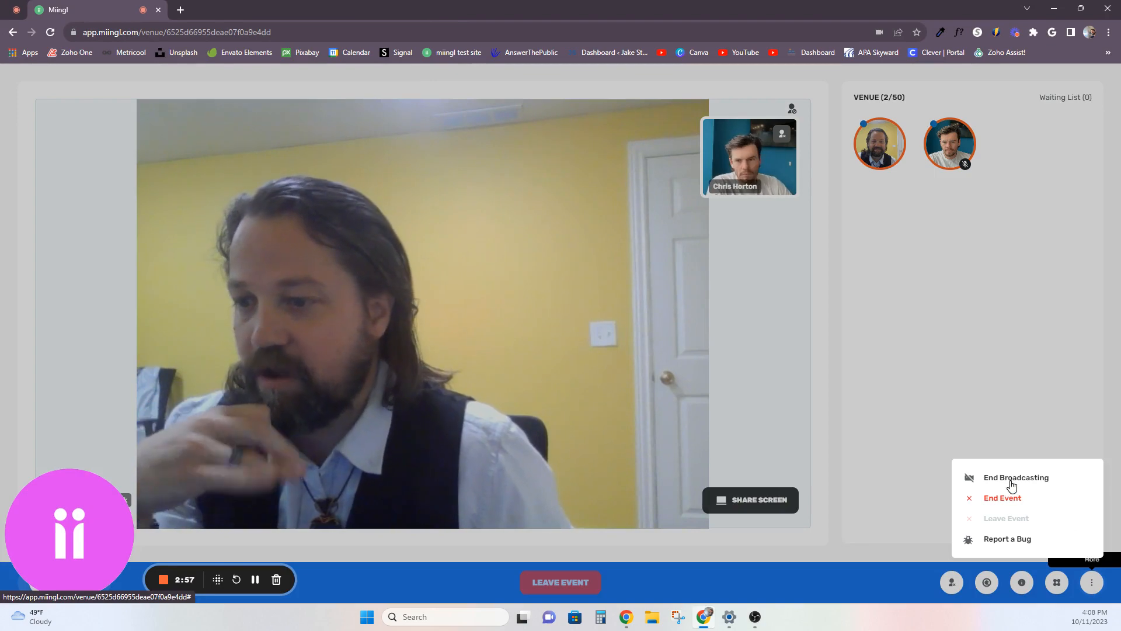
left_click(1012, 479)
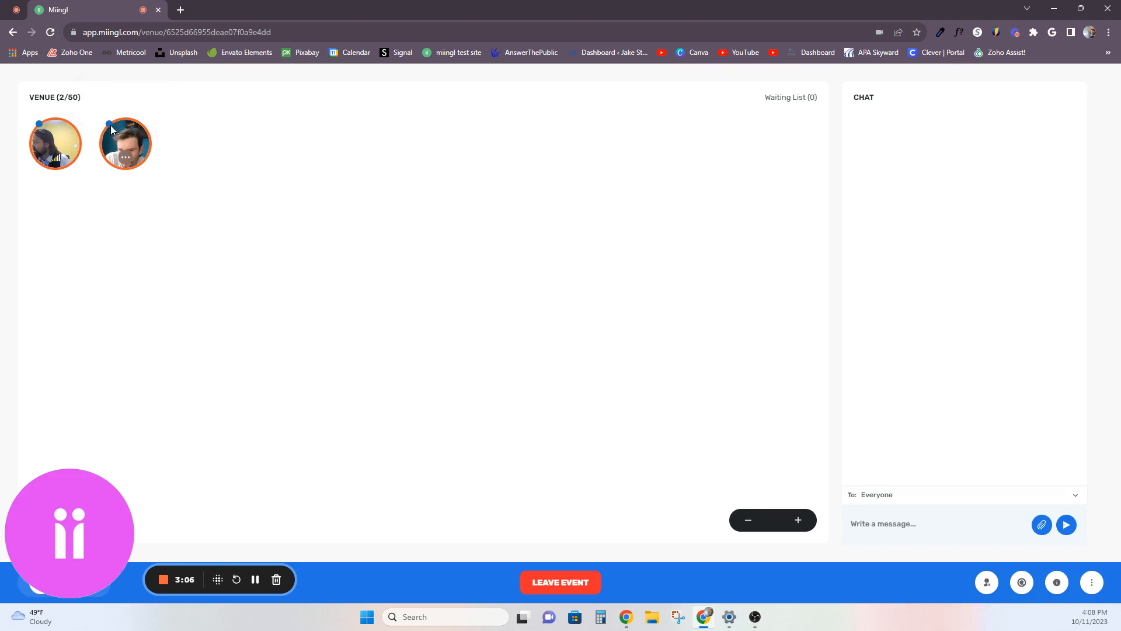
Start broadcasting in the Miingl venue and bring the guest who raised a hand onto the stage.
left_click(1091, 582)
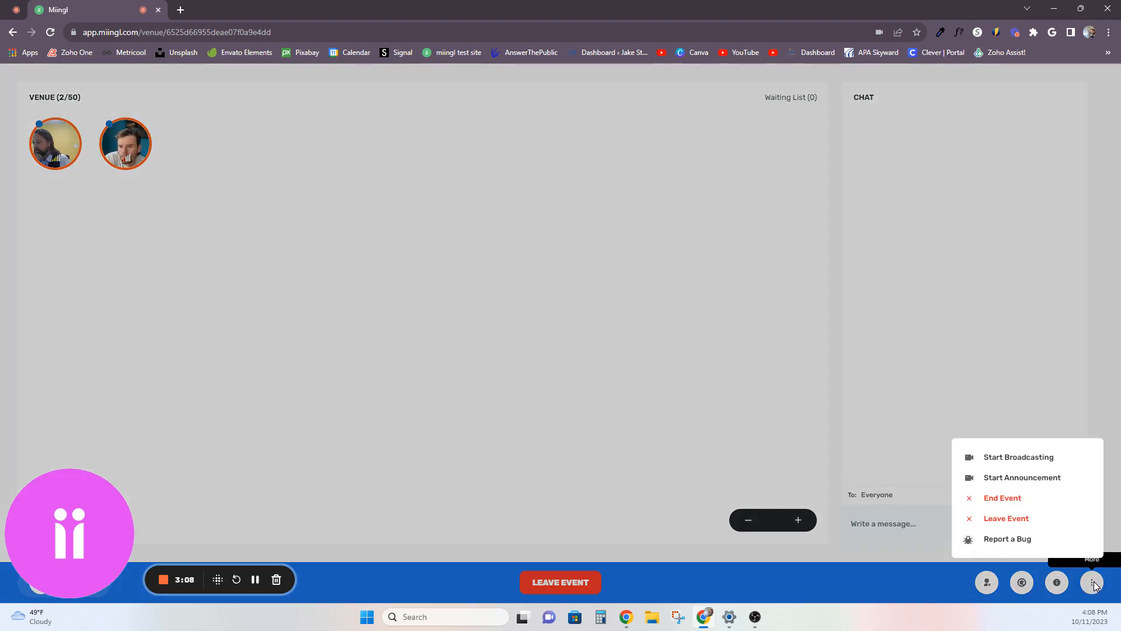
left_click(1006, 461)
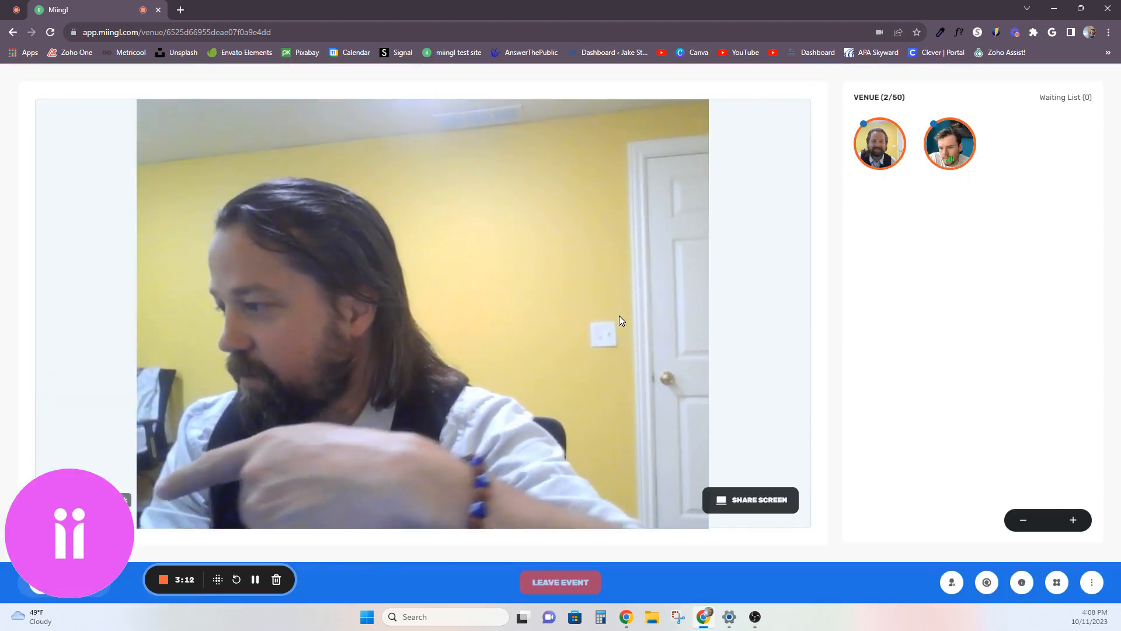
left_click_drag(513, 8, 512, 21)
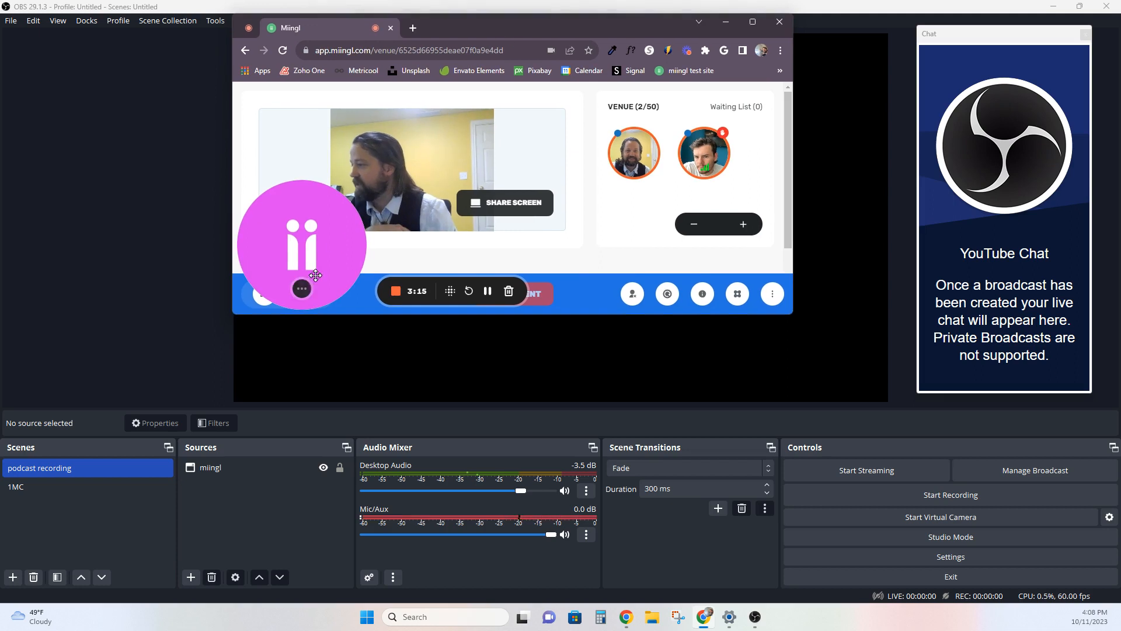
left_click_drag(333, 240, 352, 252)
left_click(284, 202)
left_click(591, 218)
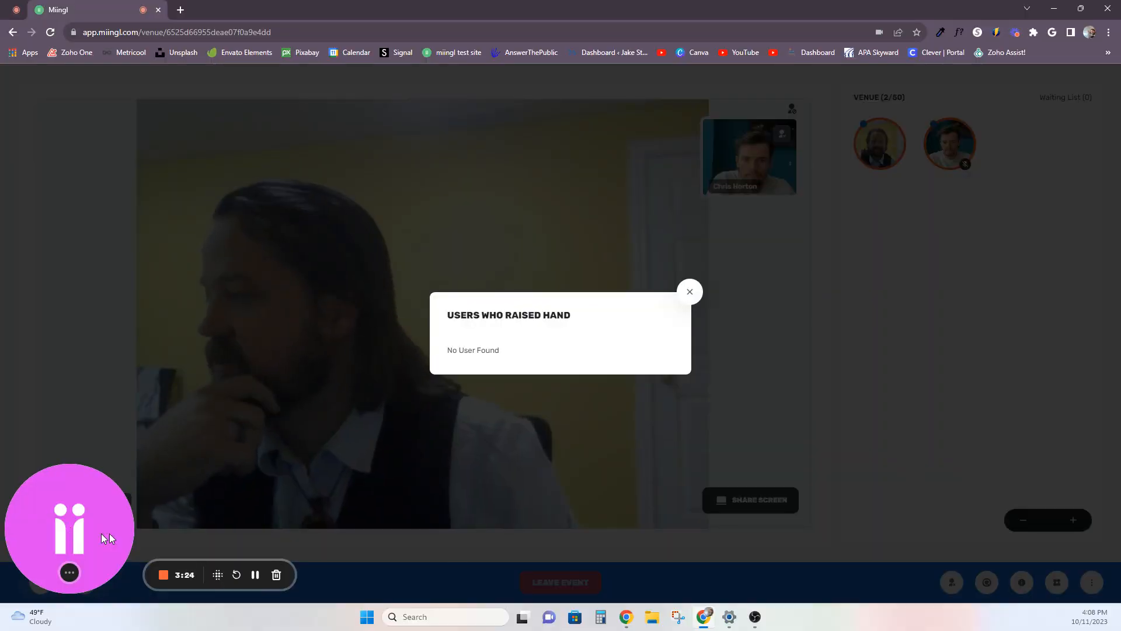
Close the list of users who raised a hand and share the entire screen in the Miingl broadcast.
left_click_drag(100, 533, 923, 155)
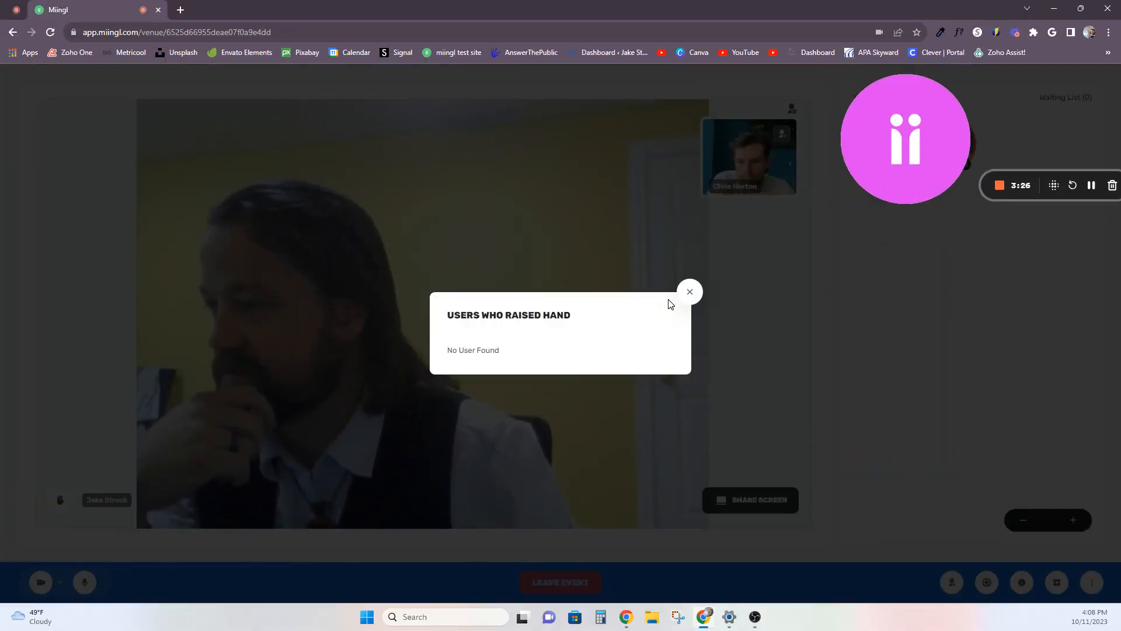
left_click(690, 291)
left_click(786, 501)
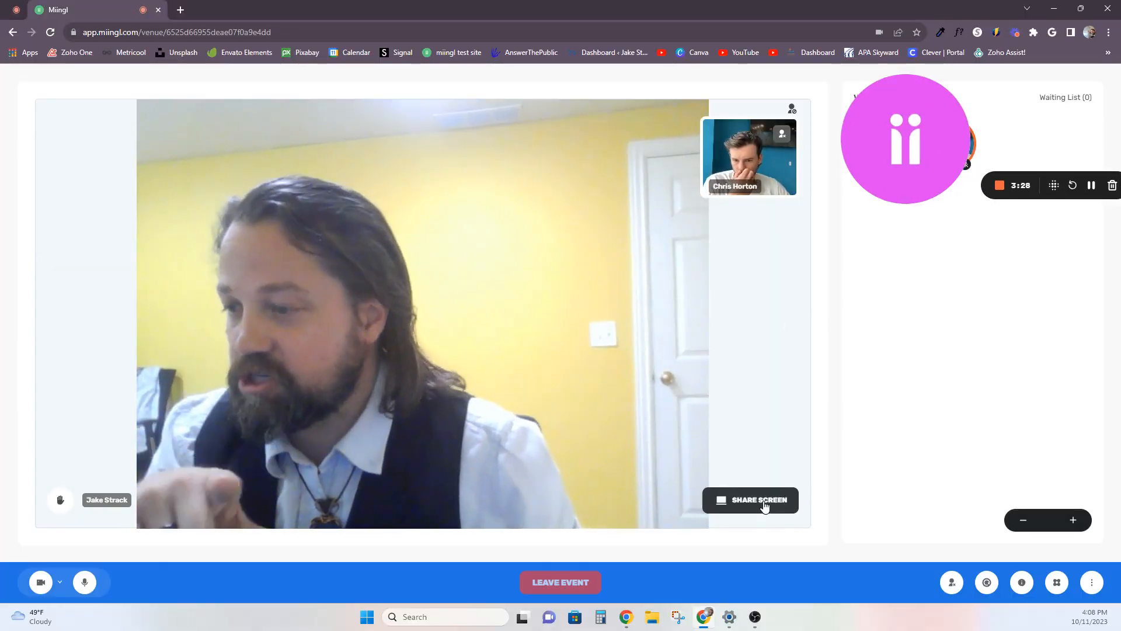
left_click(639, 97)
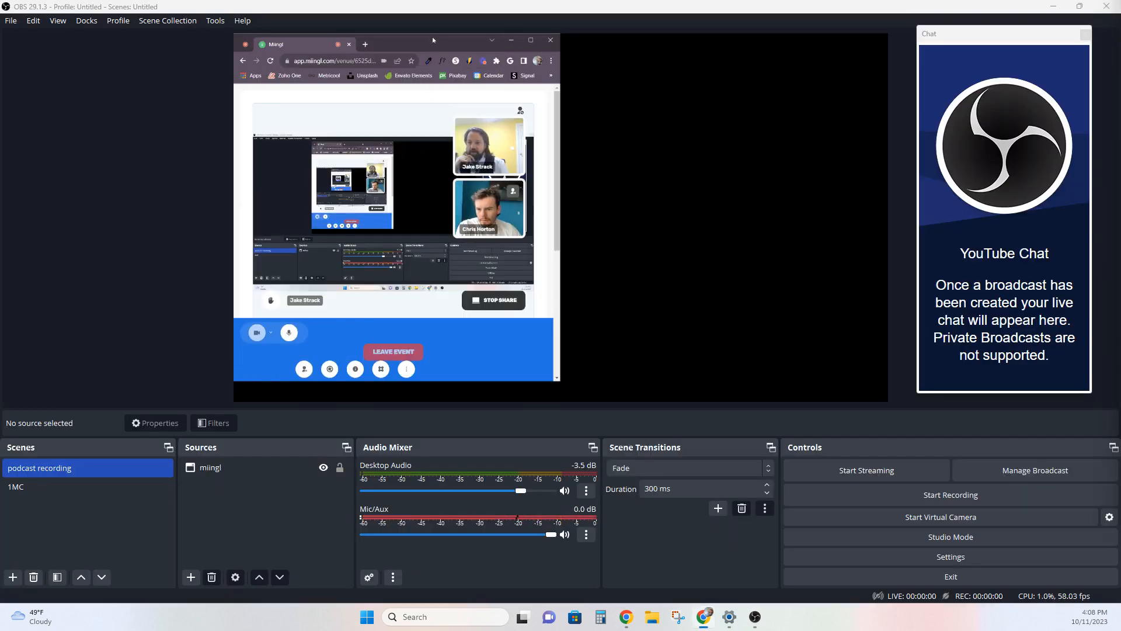
Restore the Miingl Chrome window and maximize it again so it fills the screen.
left_click_drag(432, 38, 429, 42)
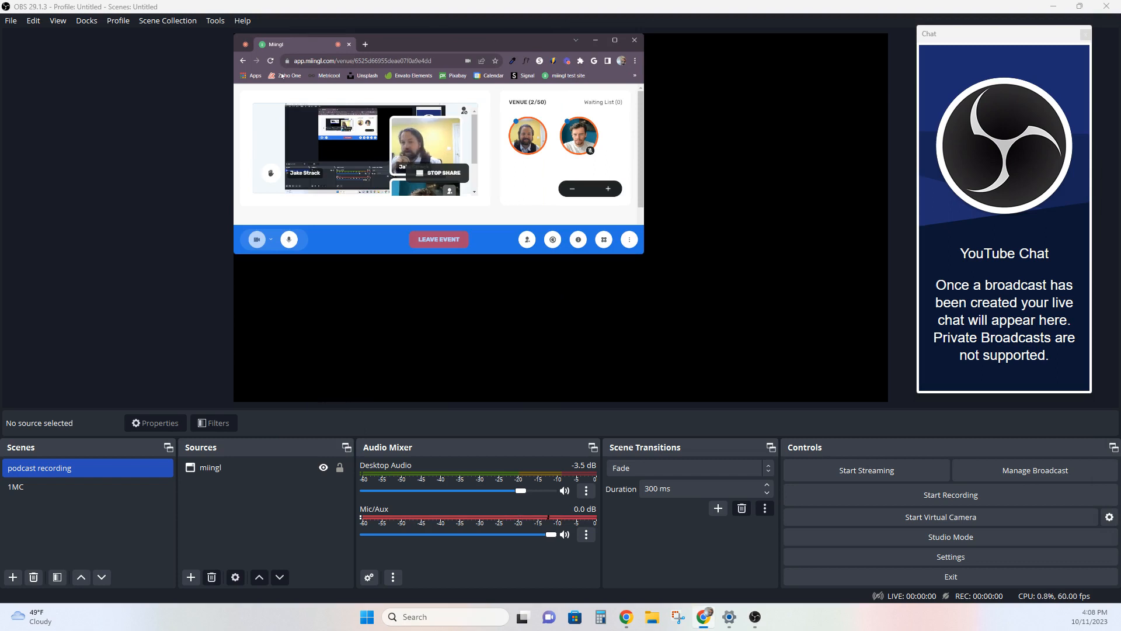
double_click(395, 46)
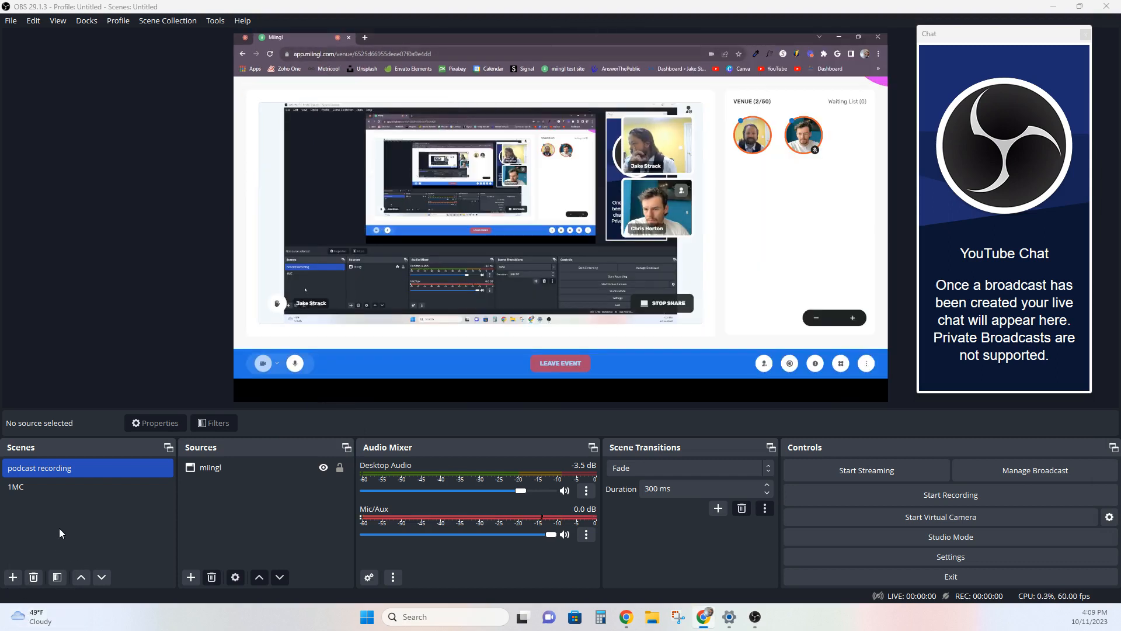
Add a new scene named YouTubeStream to the OBS scene list.
left_click(27, 487)
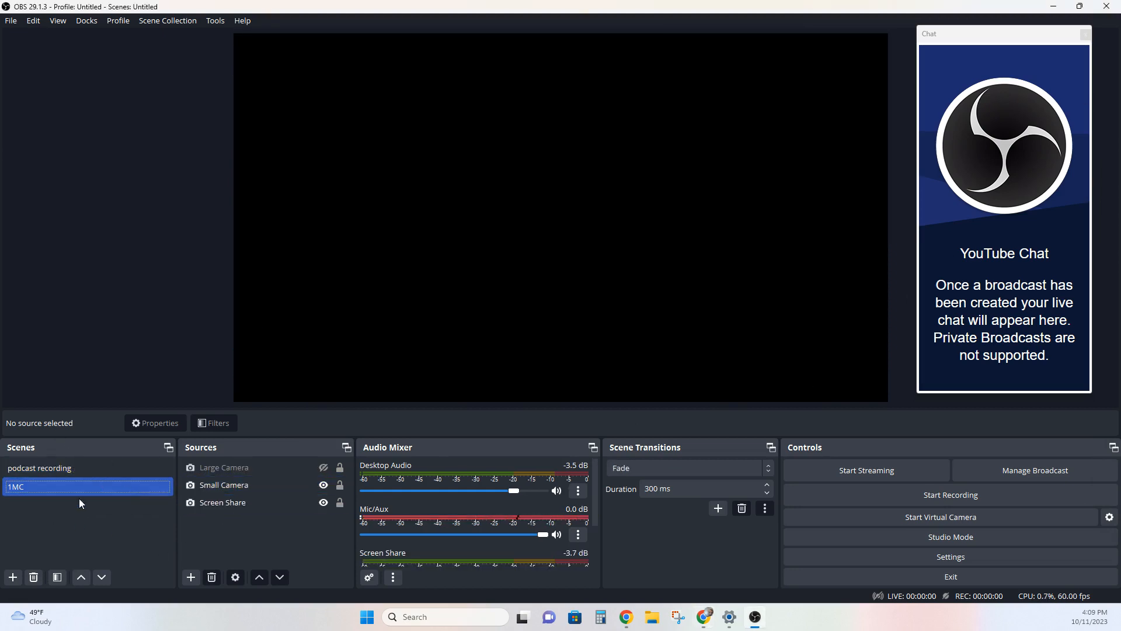
left_click(13, 578)
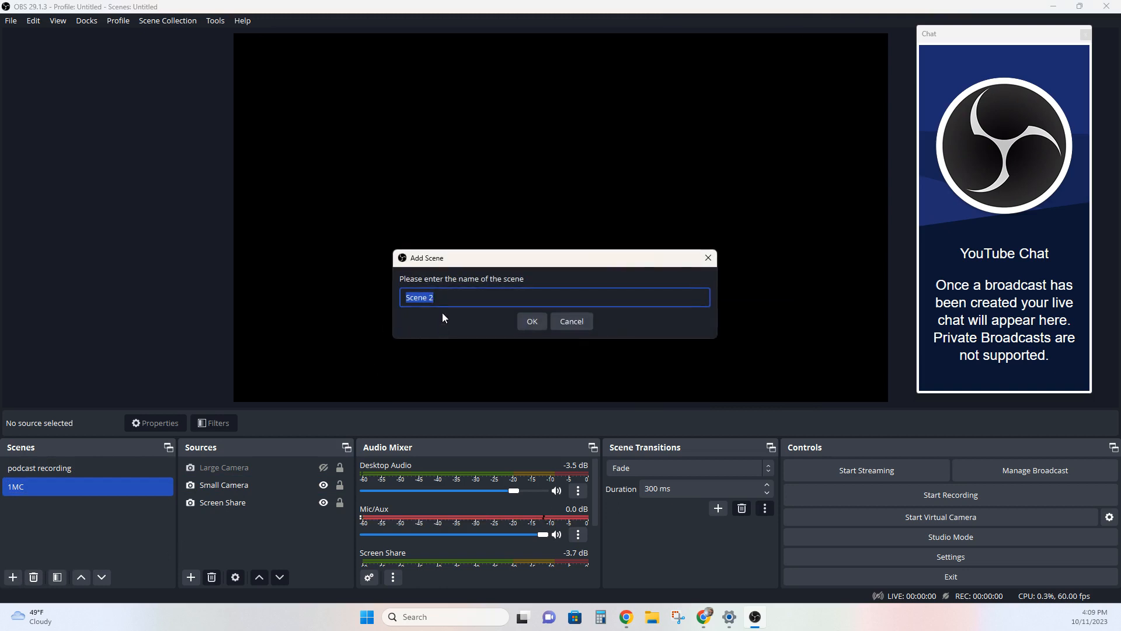
type("Yout")
key("BackSpace")
type("TubeStream")
key("Return")
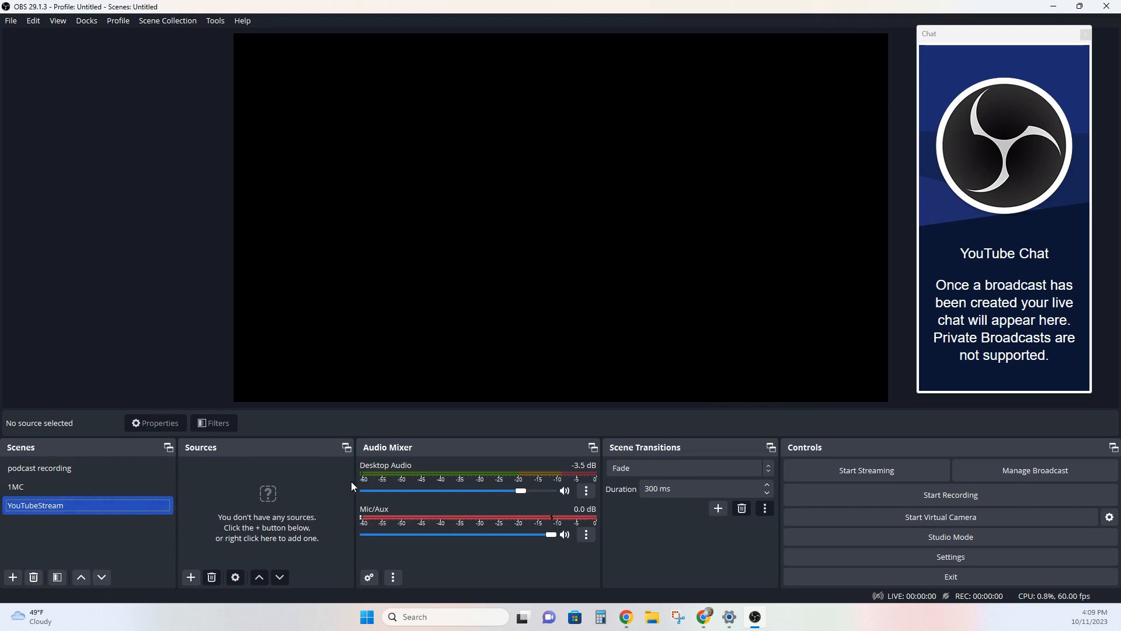
Add a new visible Window Capture source named miingl2 to the YouTubeStream scene.
left_click(190, 578)
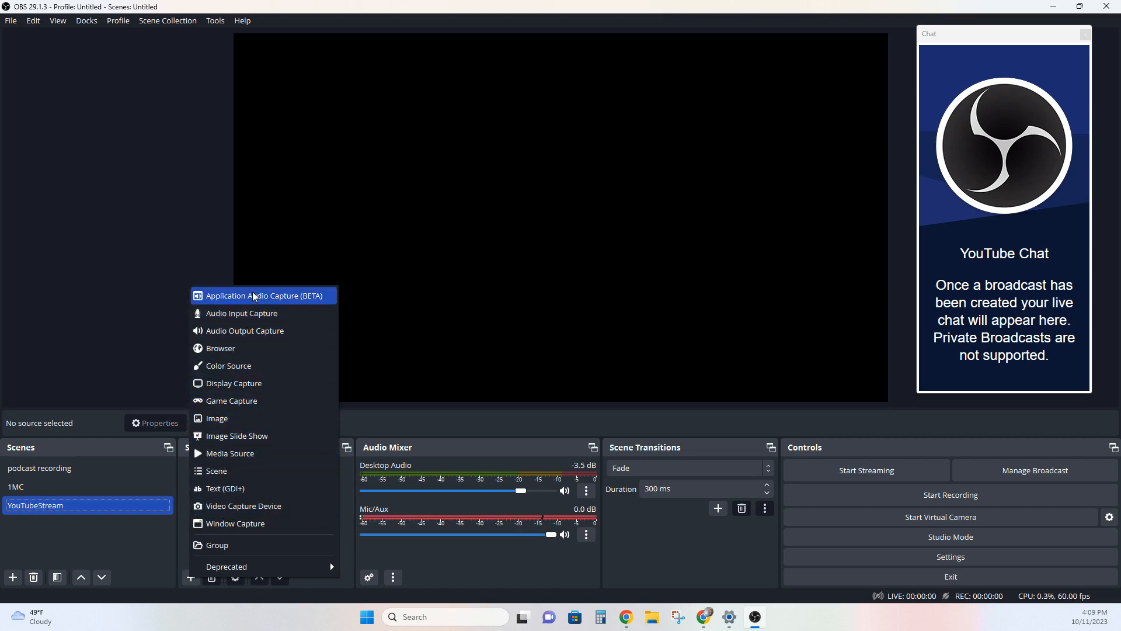
left_click(230, 523)
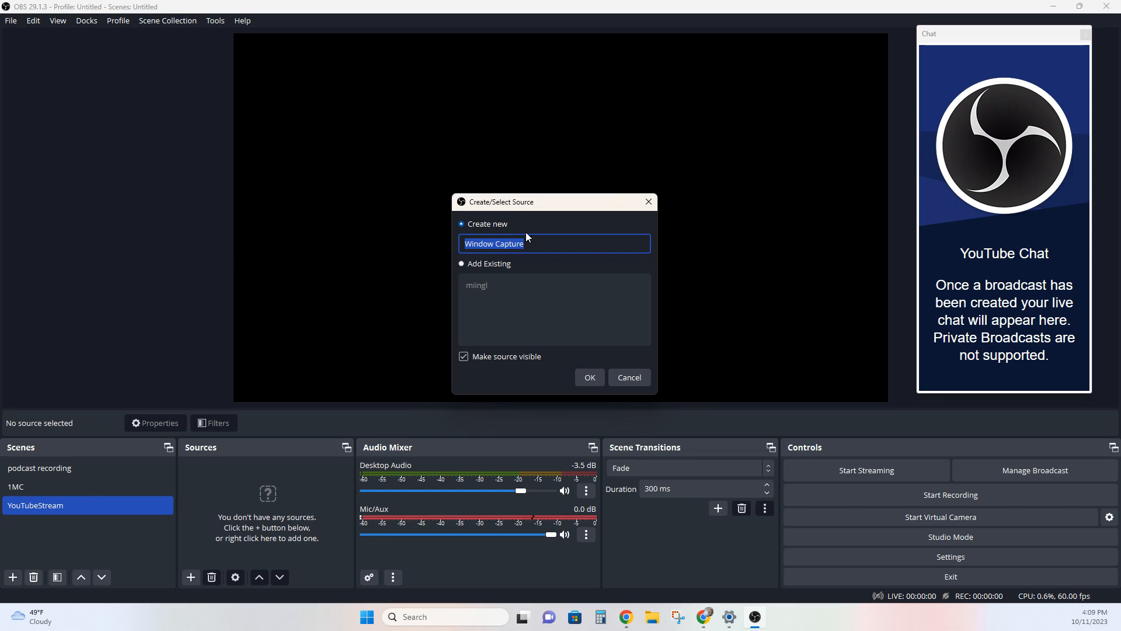
type("miingl")
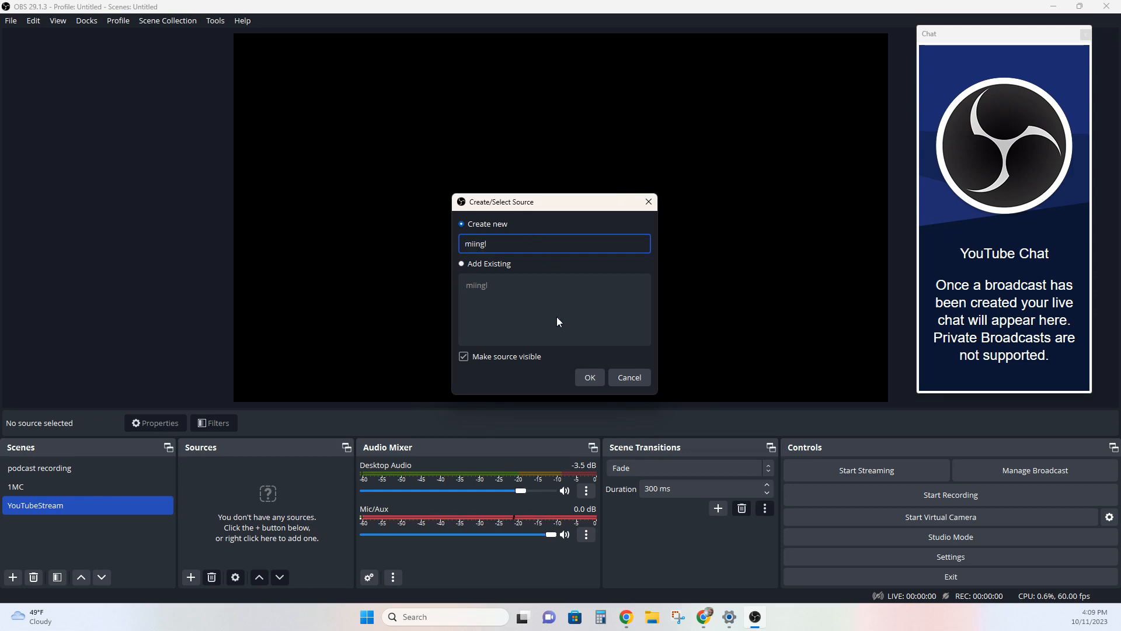
left_click(592, 377)
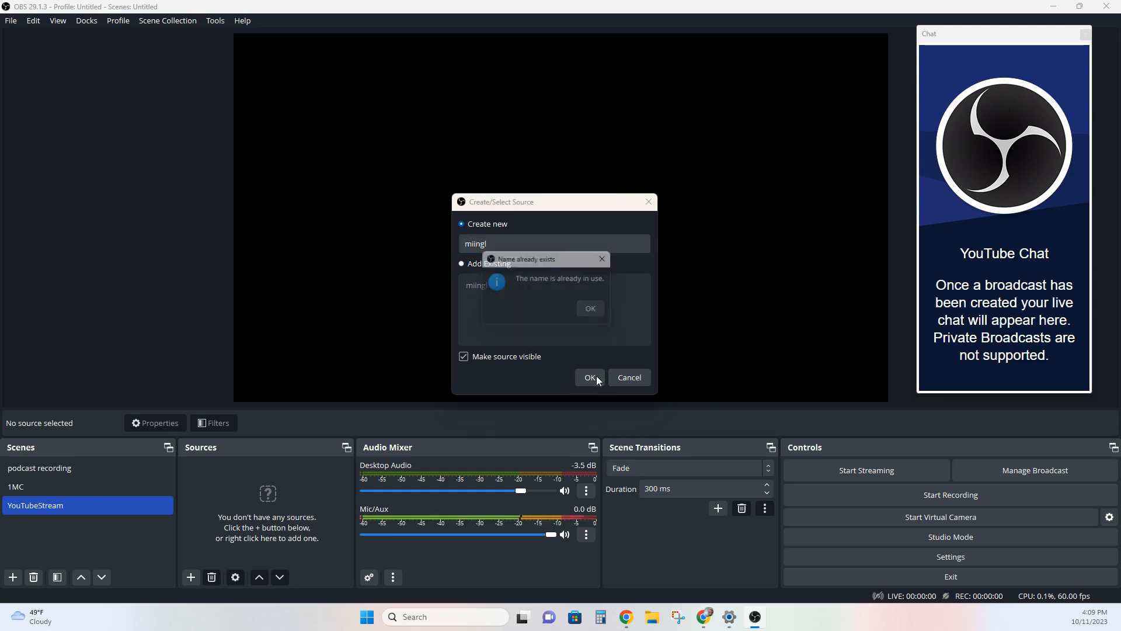
left_click(596, 311)
left_click(514, 242)
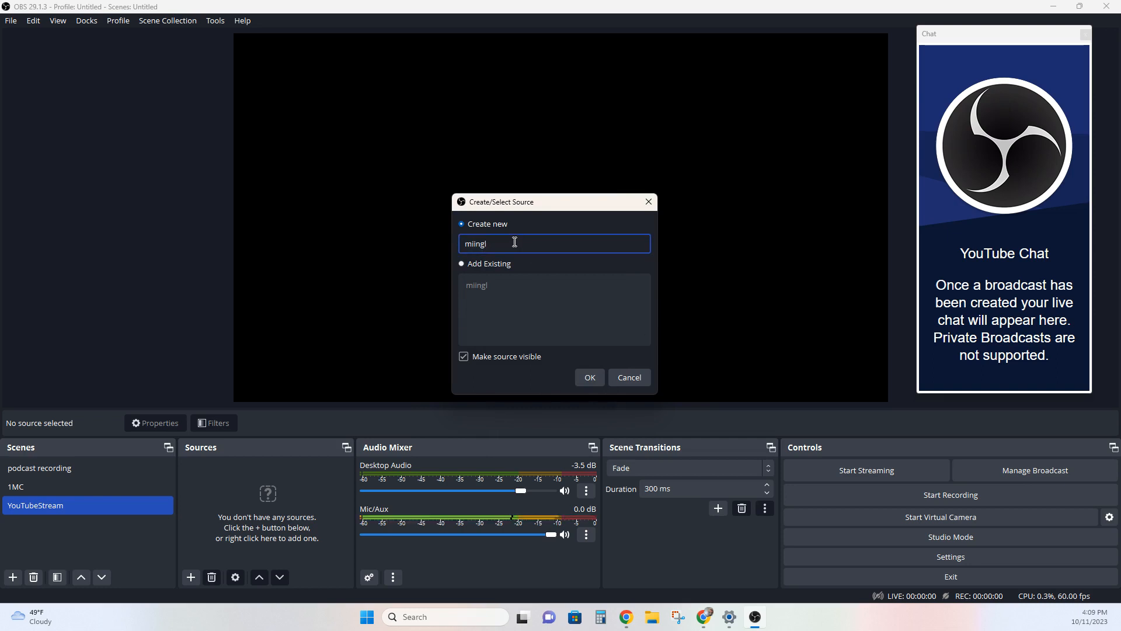
type("2")
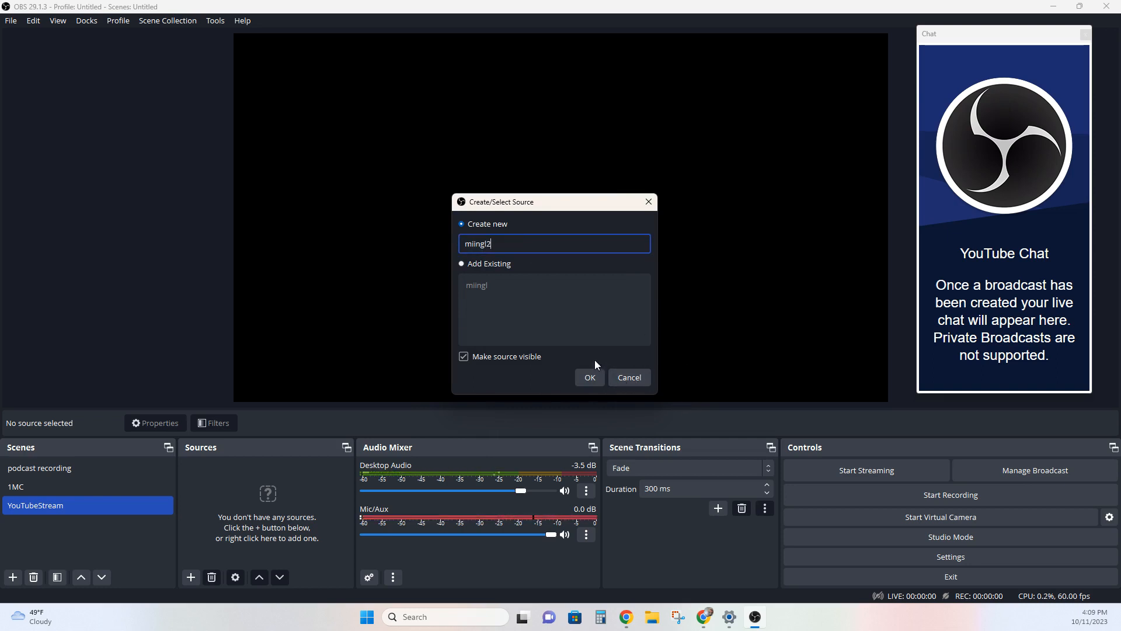
left_click(593, 379)
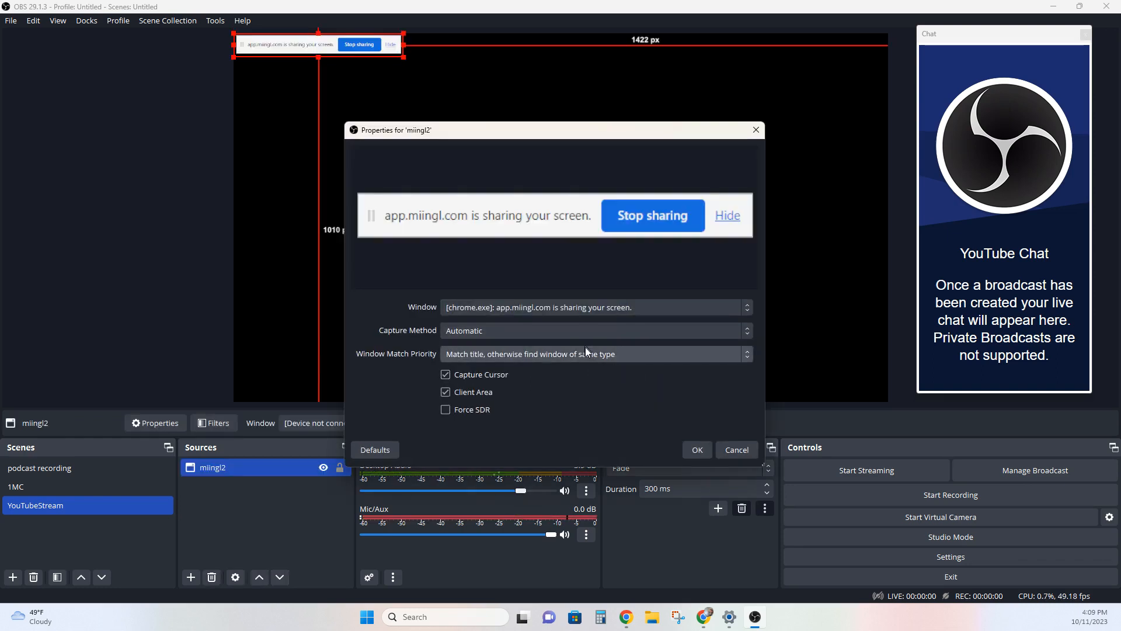
Set miingl2 to capture the Miingl - Google Chrome window, and shrink it into the canvas's upper-left corner, leaving about 284 px beside and 218 px below.
left_click(704, 305)
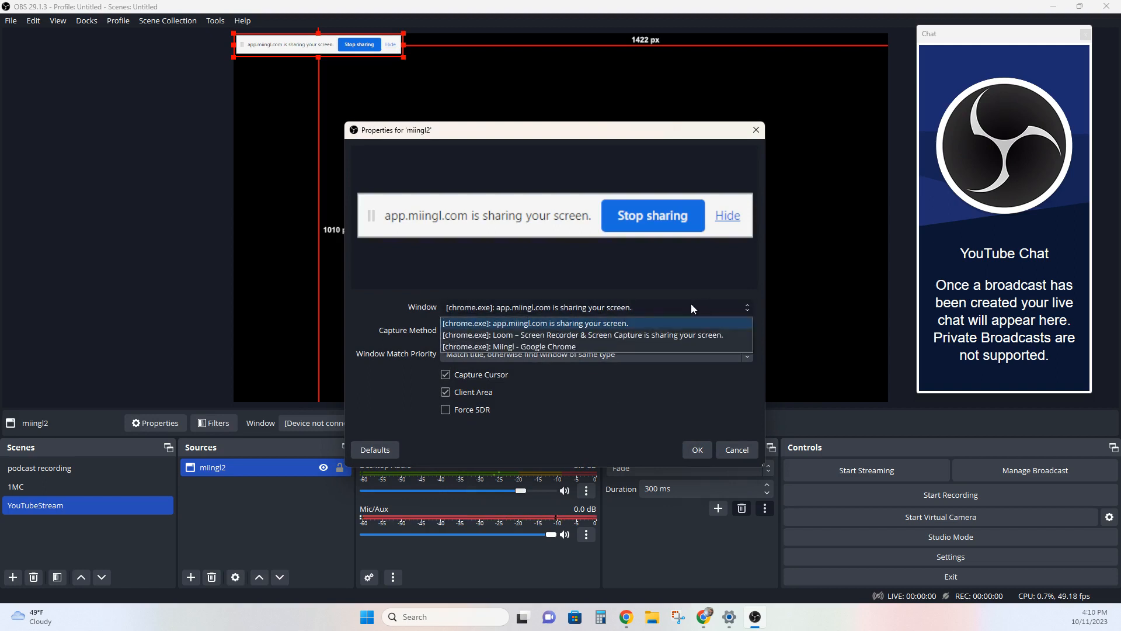
left_click(489, 348)
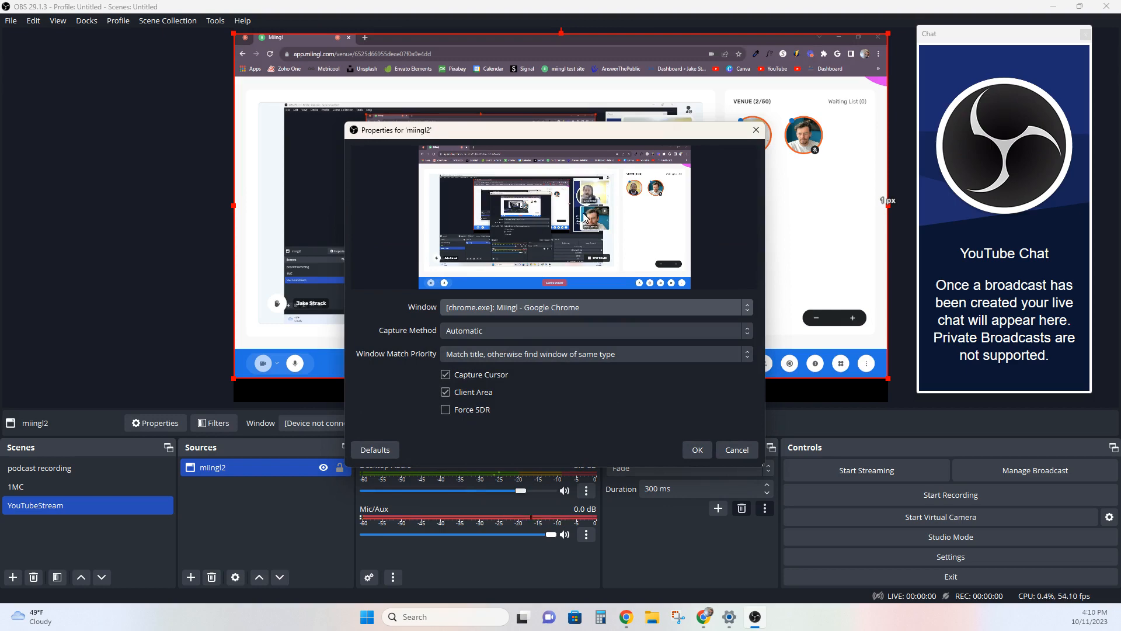
left_click(697, 451)
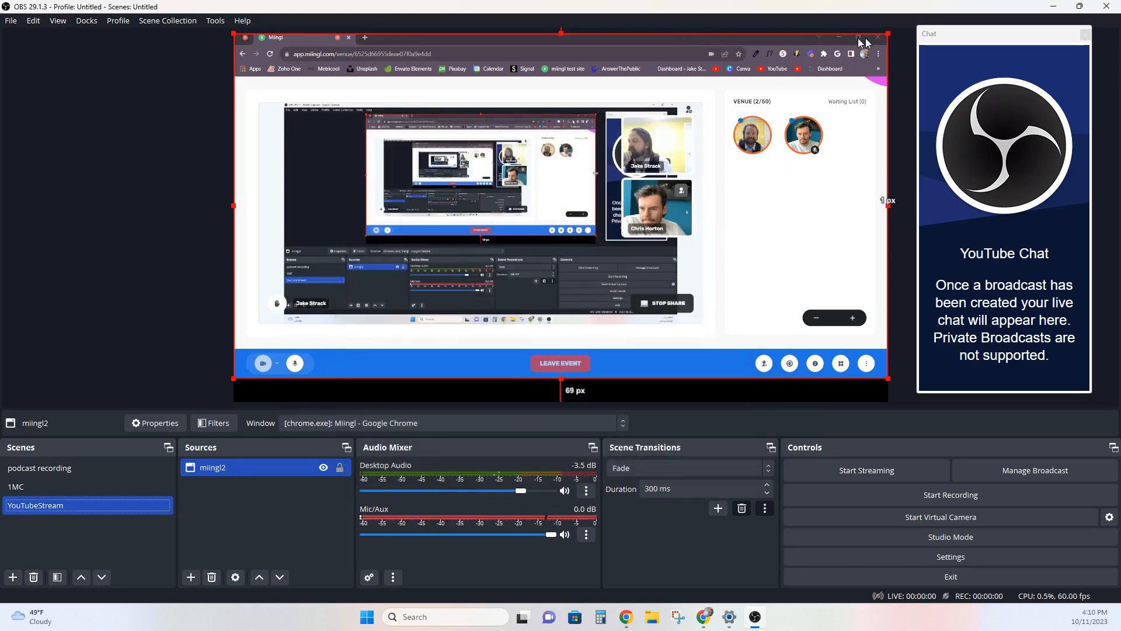
left_click_drag(888, 32, 792, 84)
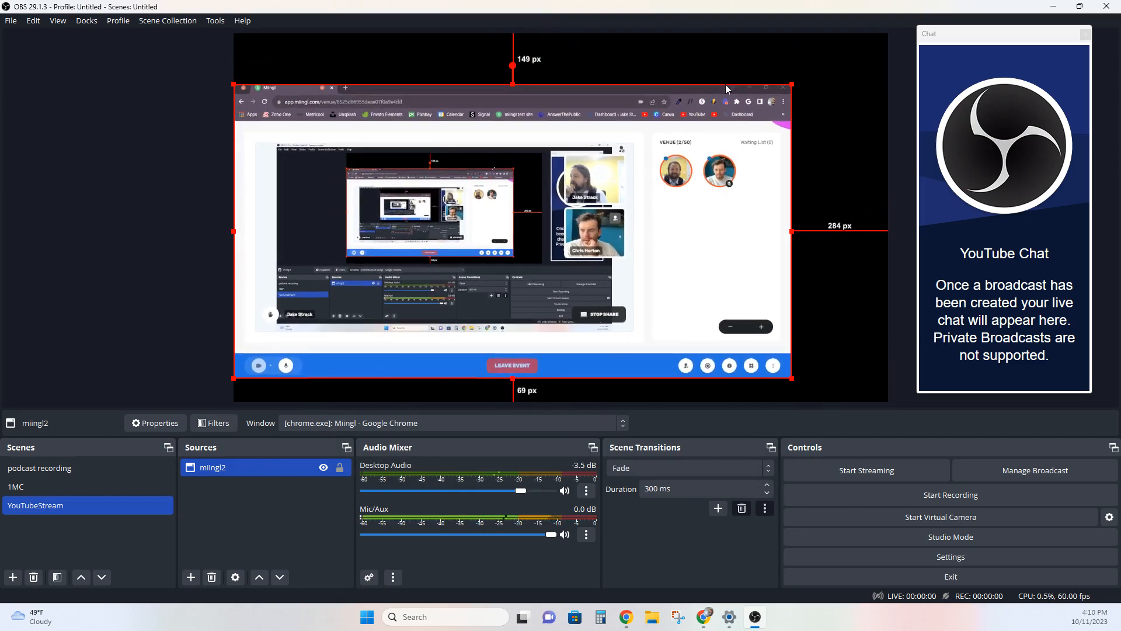
left_click_drag(694, 227, 695, 176)
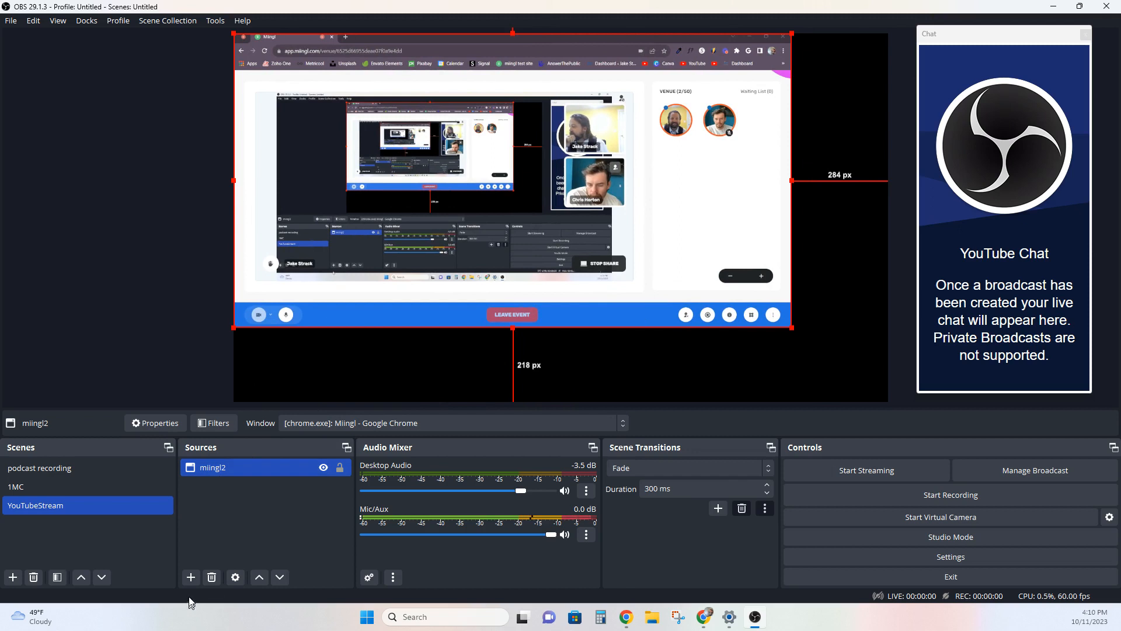
Add a Text (GDI+) source named miingl.com to the scene, leaving its text empty and its properties at their defaults.
left_click(190, 577)
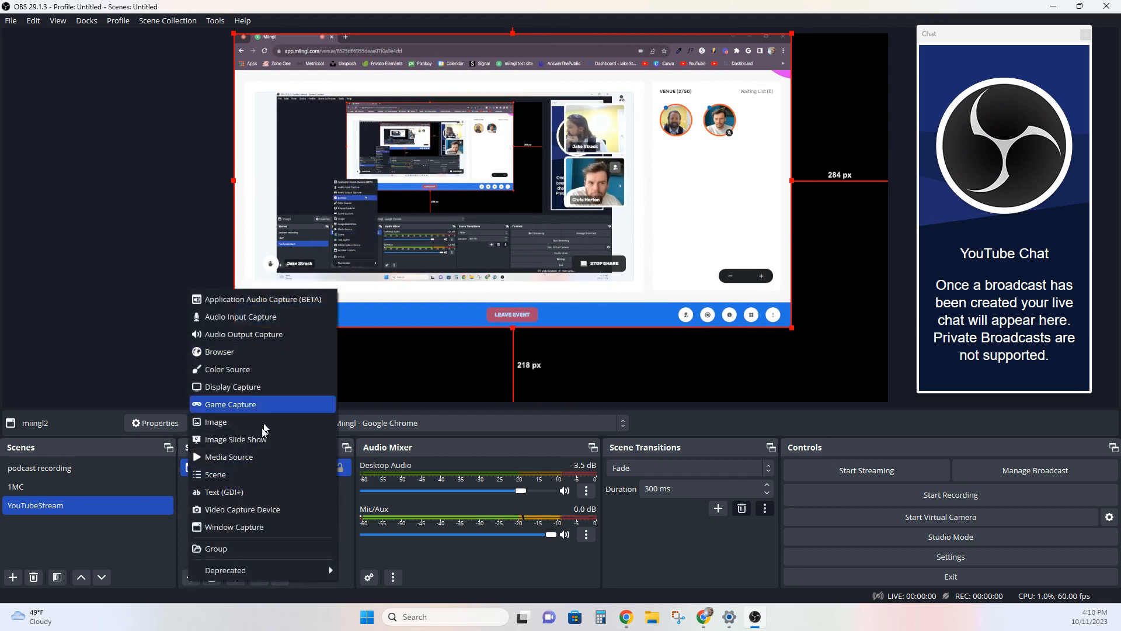
left_click(253, 492)
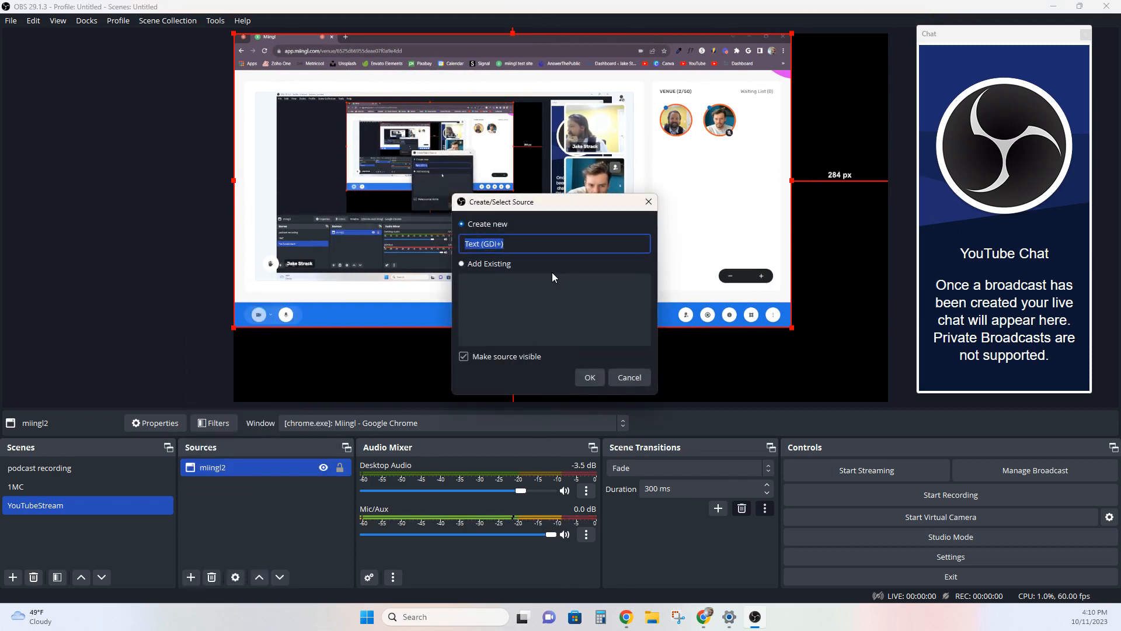
type("miin")
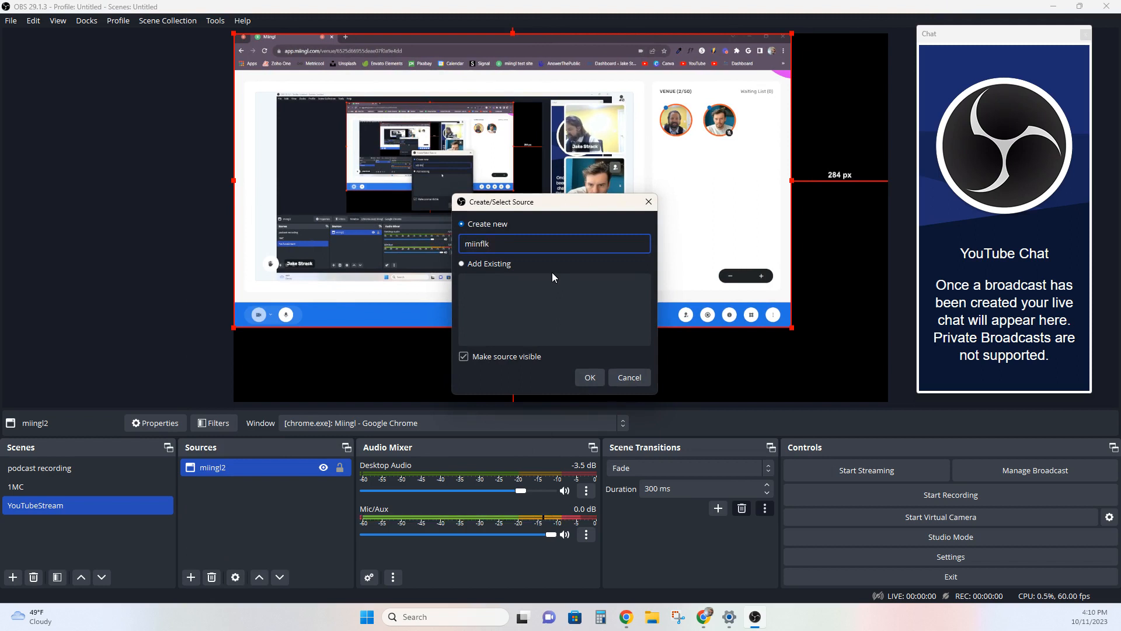
type("gl.com")
left_click(589, 377)
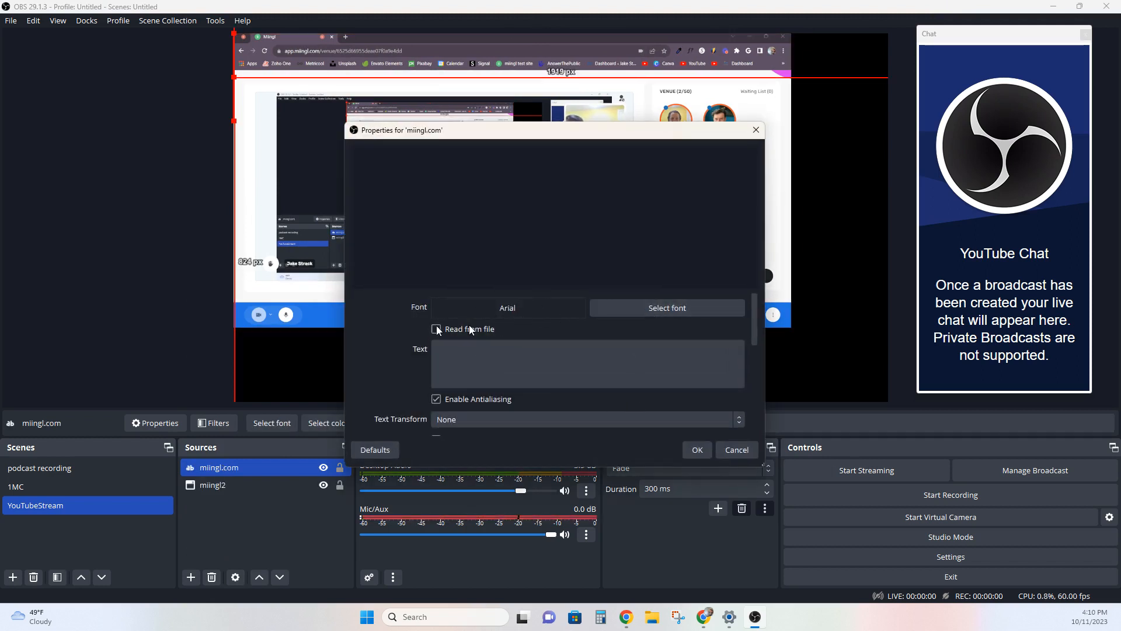
scroll(443, 362, "down", 3)
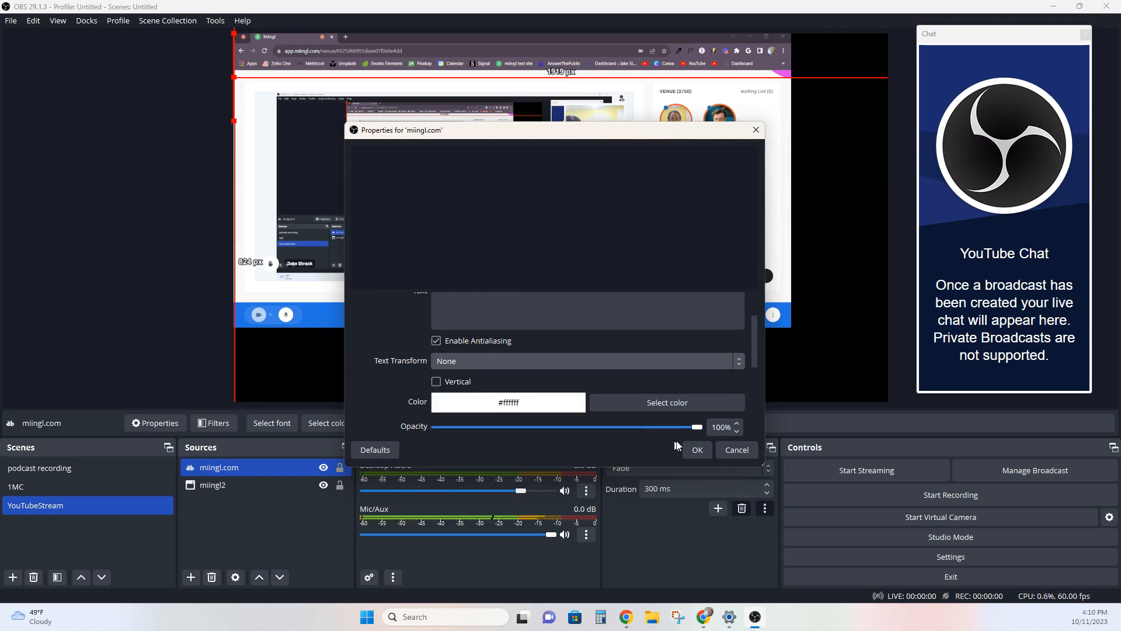
left_click(702, 453)
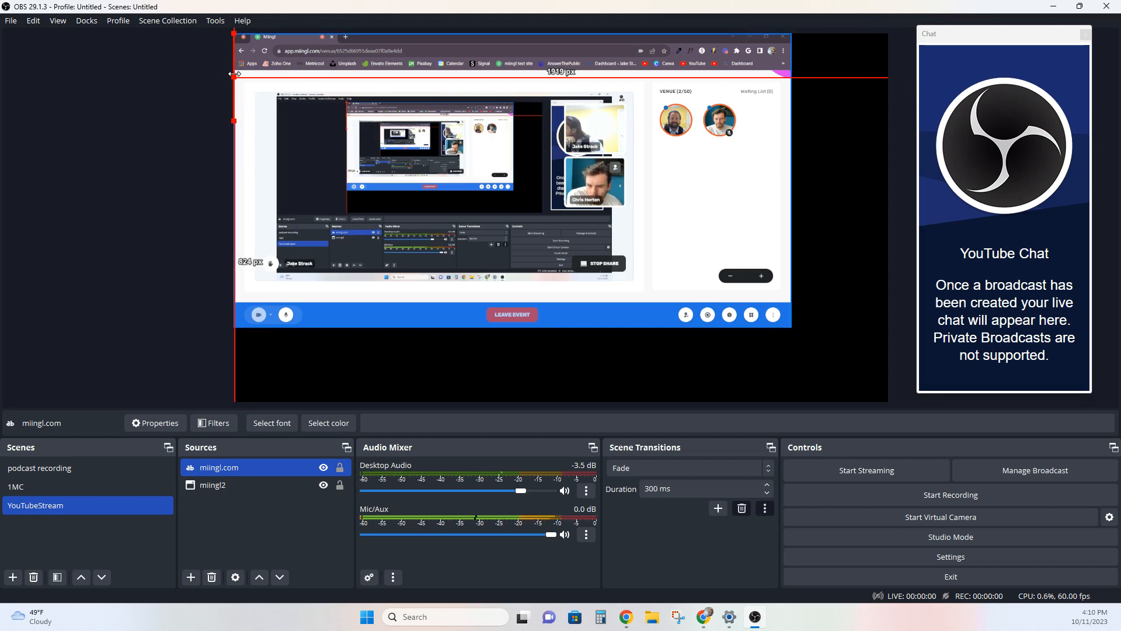
Try to resize and reposition the empty miingl.com text source on the canvas.
left_click(241, 474)
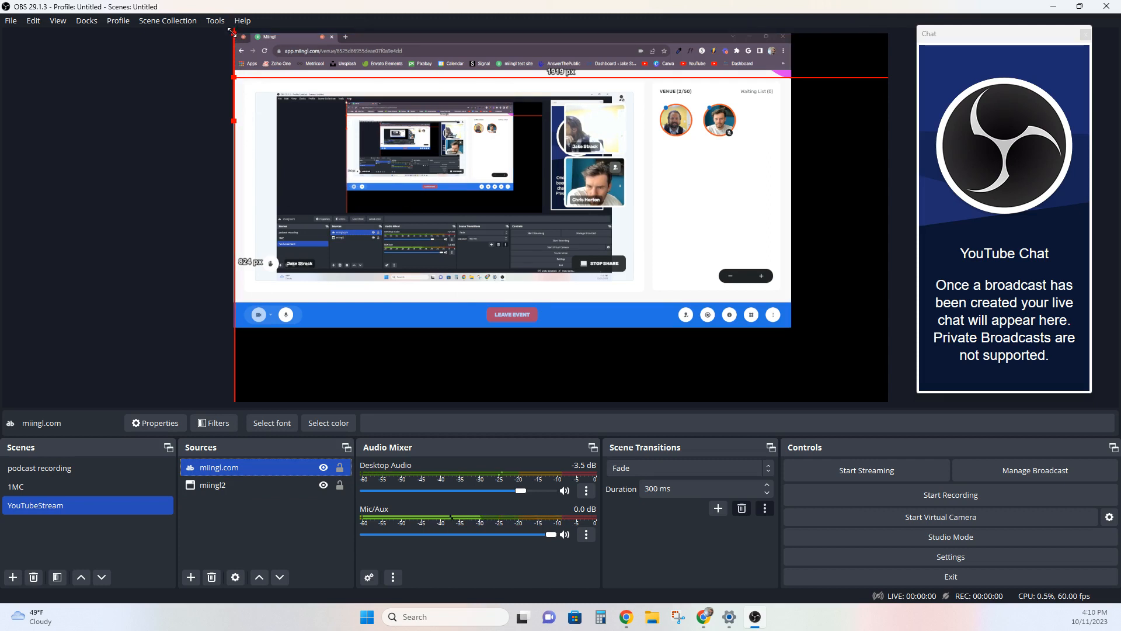
left_click_drag(233, 33, 651, 245)
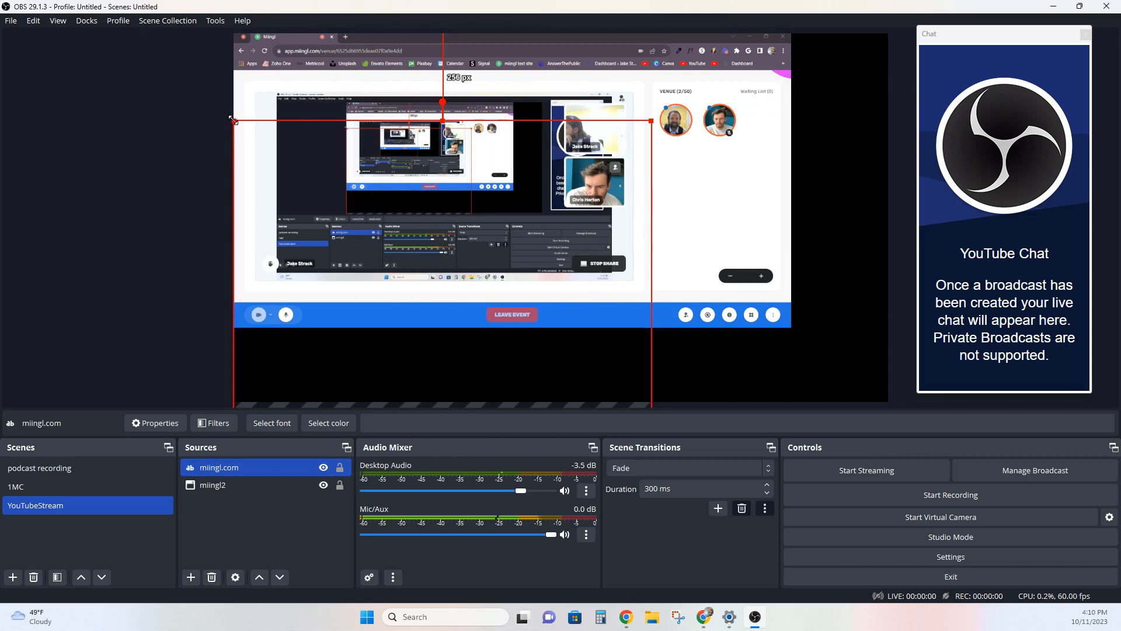
left_click_drag(235, 121, 749, 197)
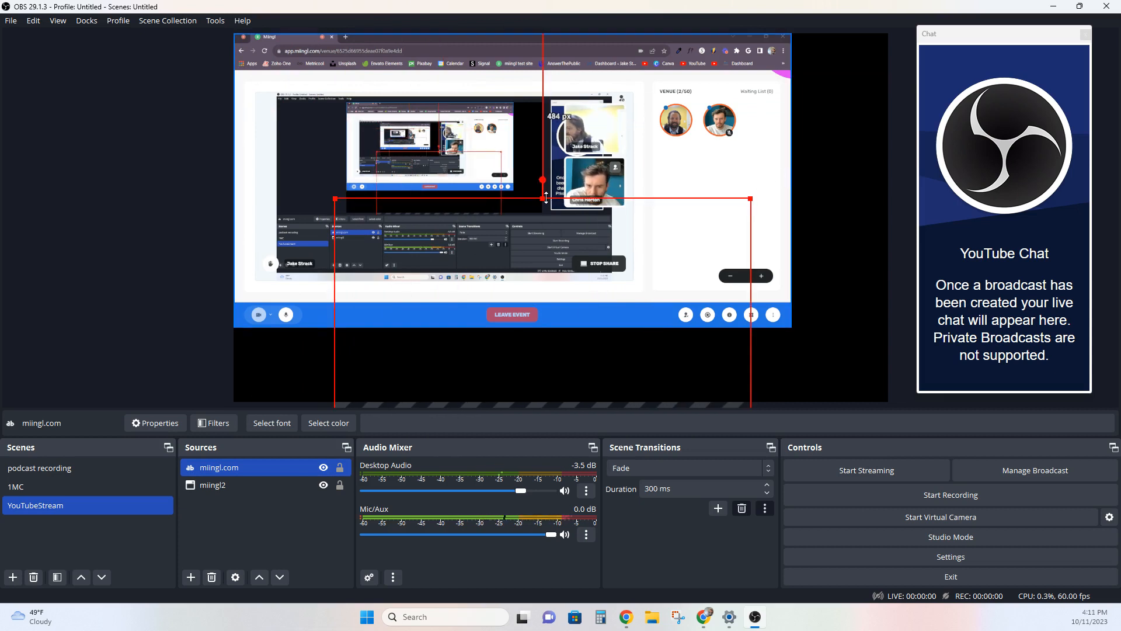
left_click(213, 484)
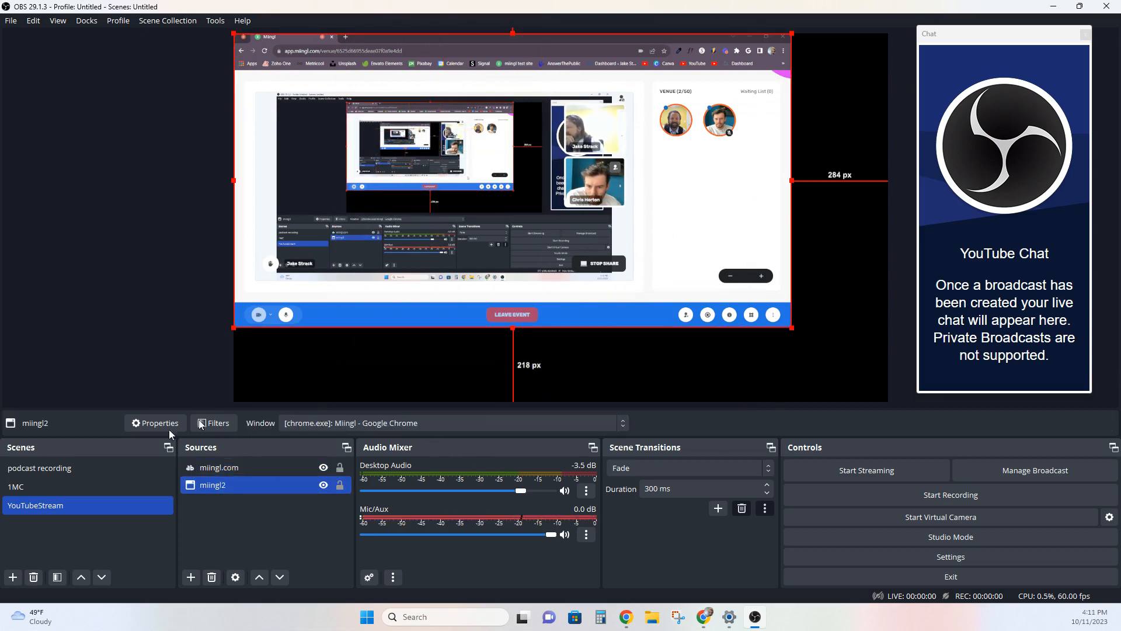
left_click(216, 467)
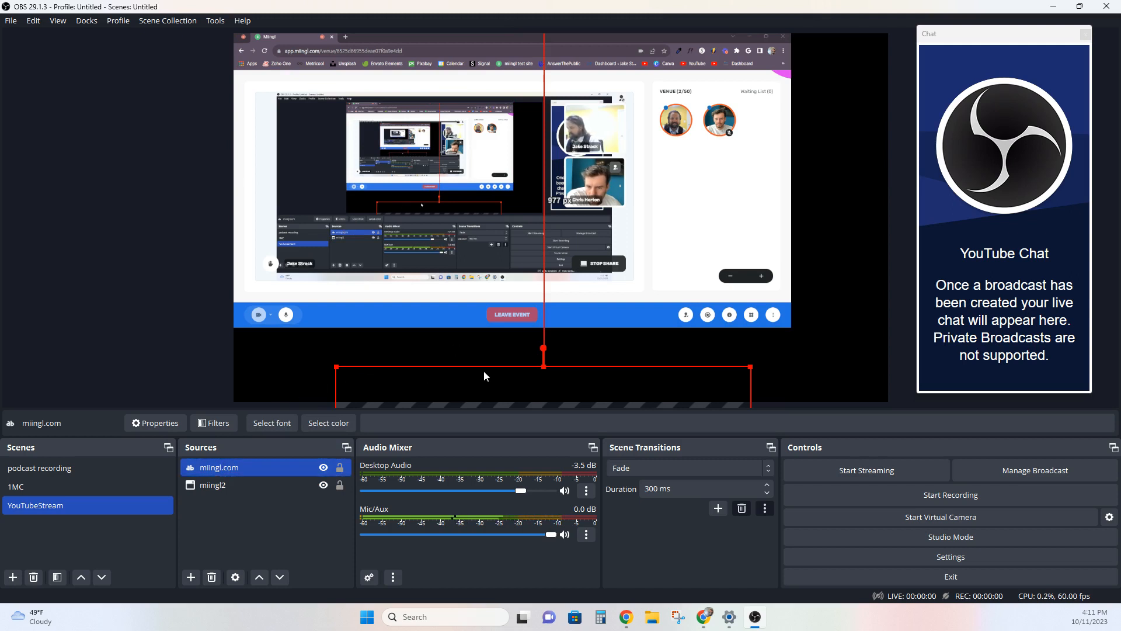
left_click_drag(582, 365, 626, 238)
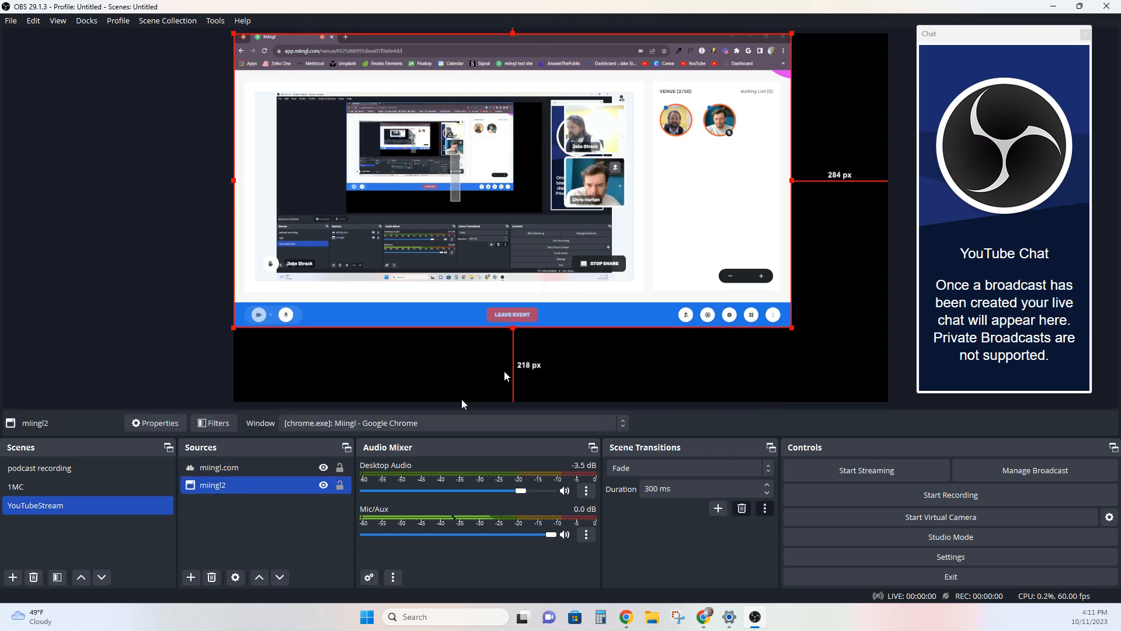
left_click(201, 470)
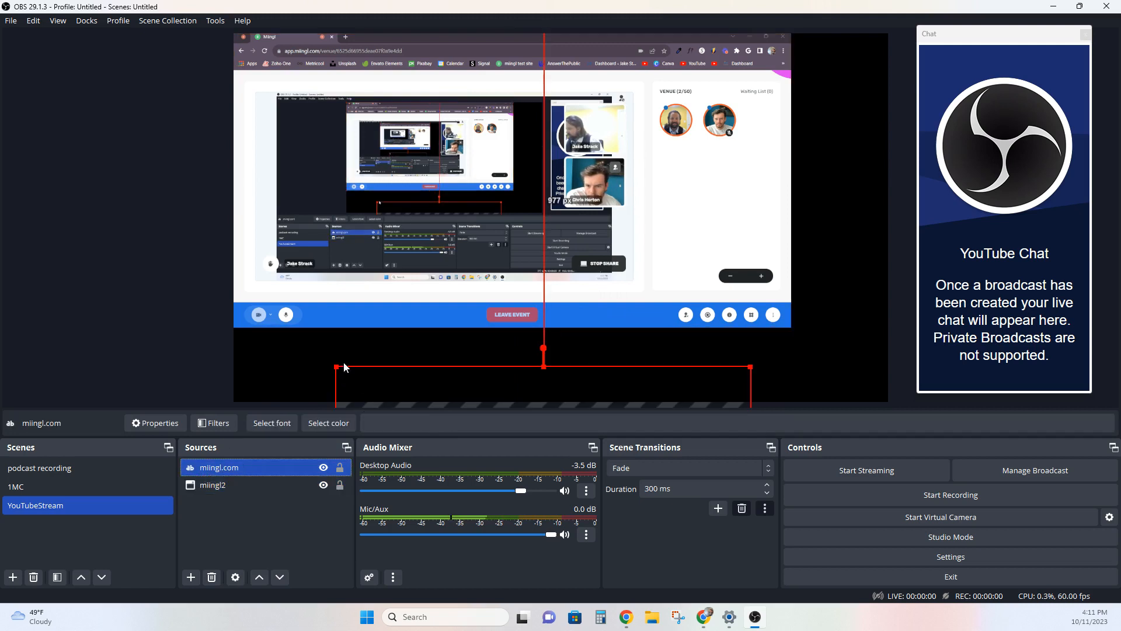
left_click_drag(344, 367, 301, 295)
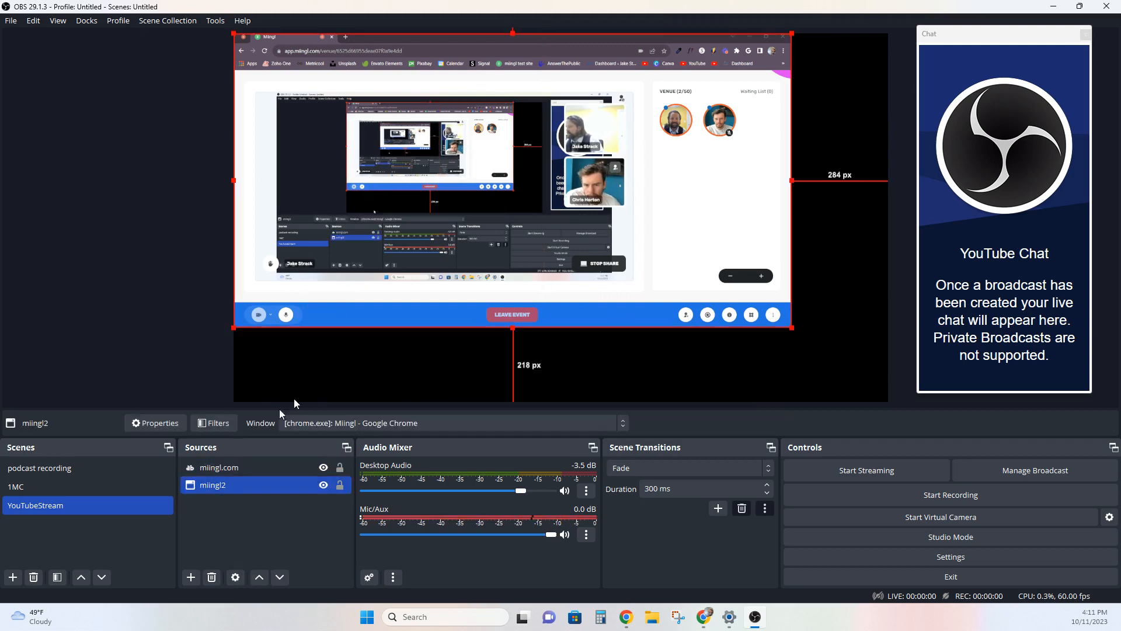
left_click(245, 471)
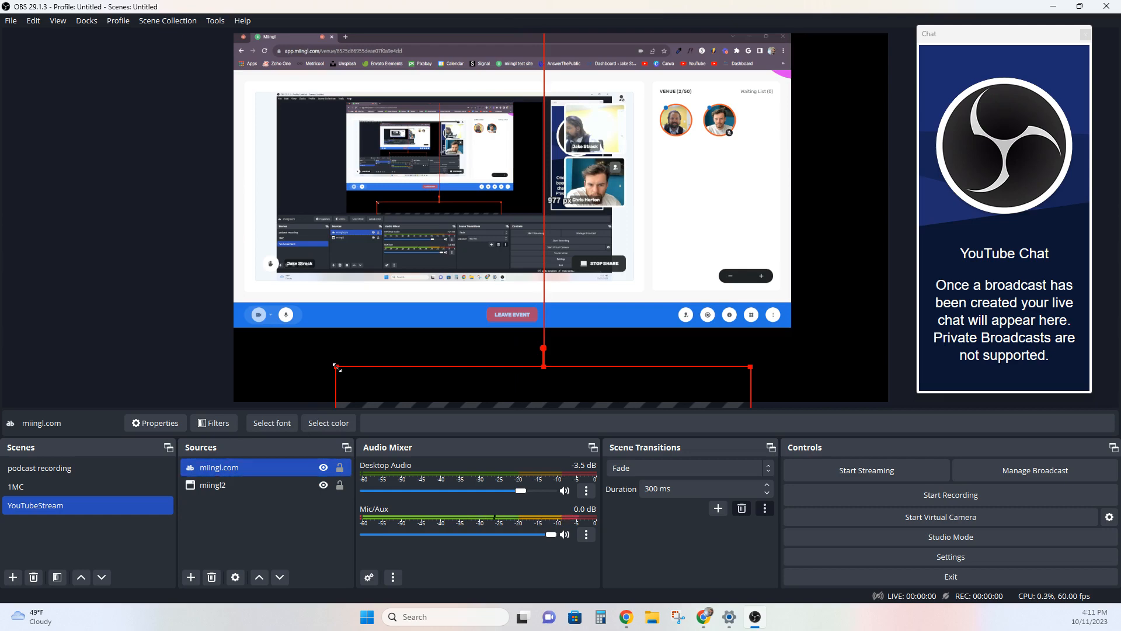
left_click_drag(336, 367, 234, 29)
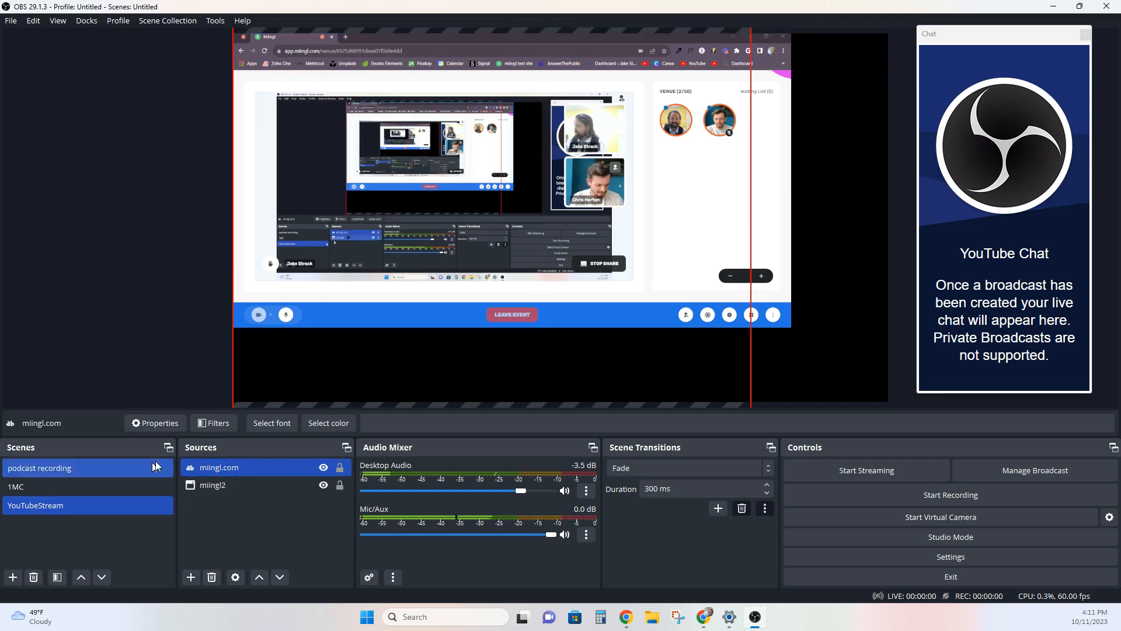
Remove the miingl.com text source from the YouTubeStream scene.
left_click(265, 466)
left_click(211, 578)
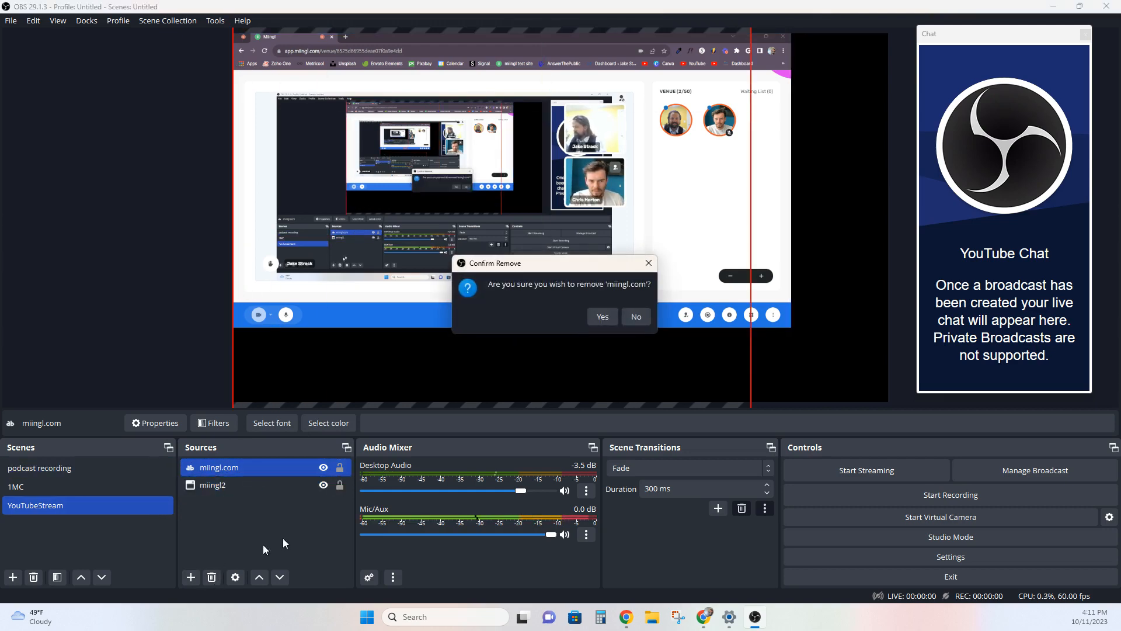
left_click(601, 317)
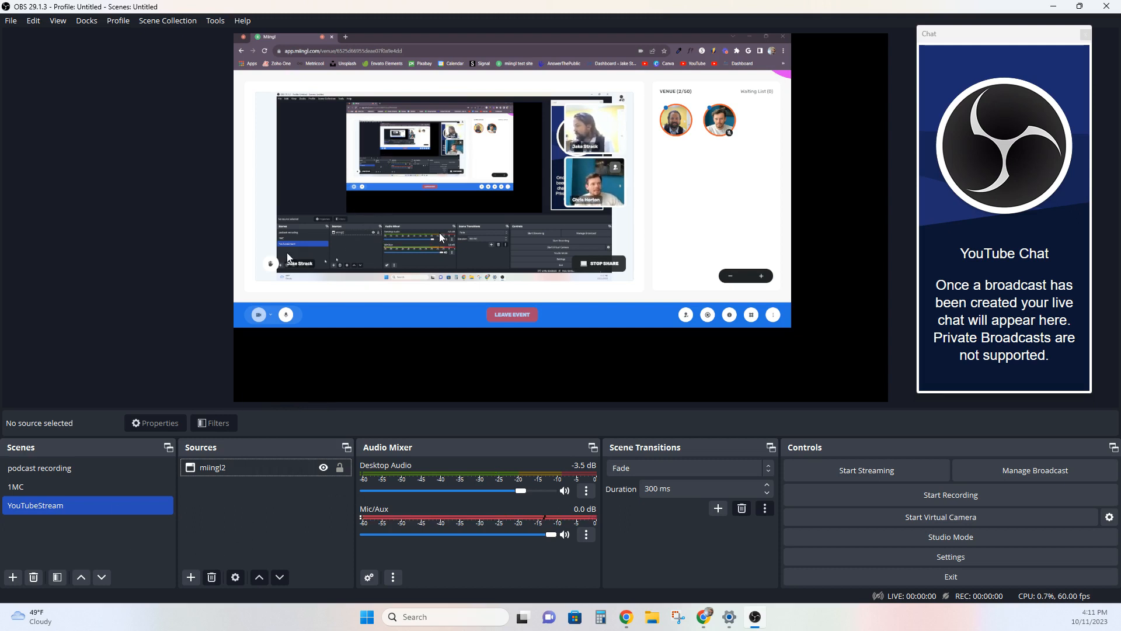
Enlarge miingl2 past the canvas and align its left edge with the canvas, cropping out the browser bars so the shared screen fills the frame.
left_click(746, 292)
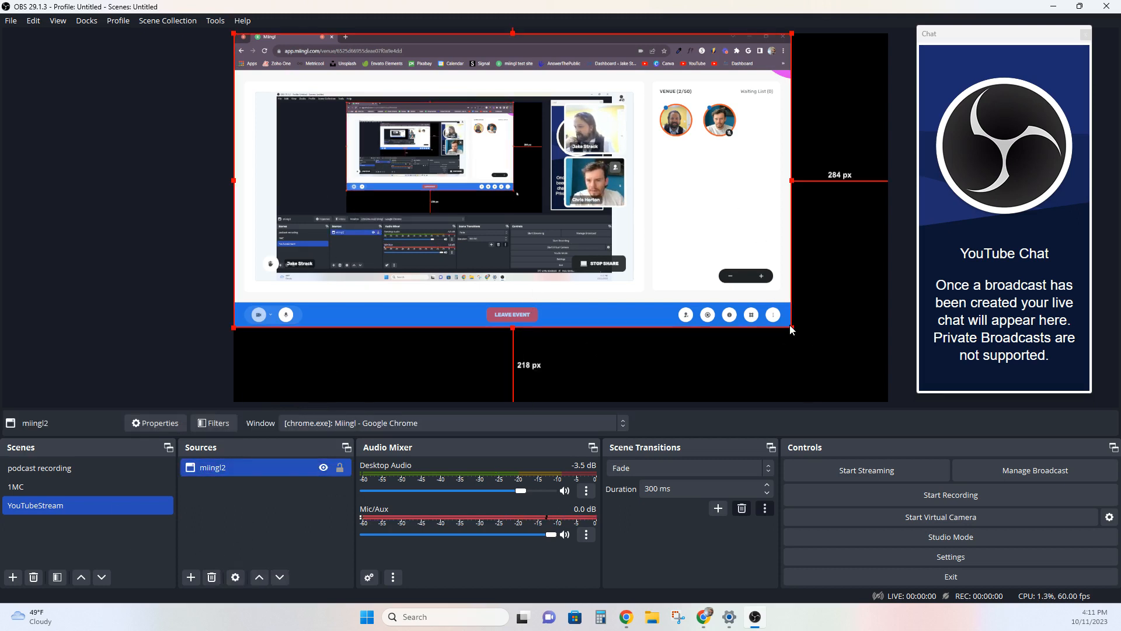
left_click_drag(792, 328, 994, 439)
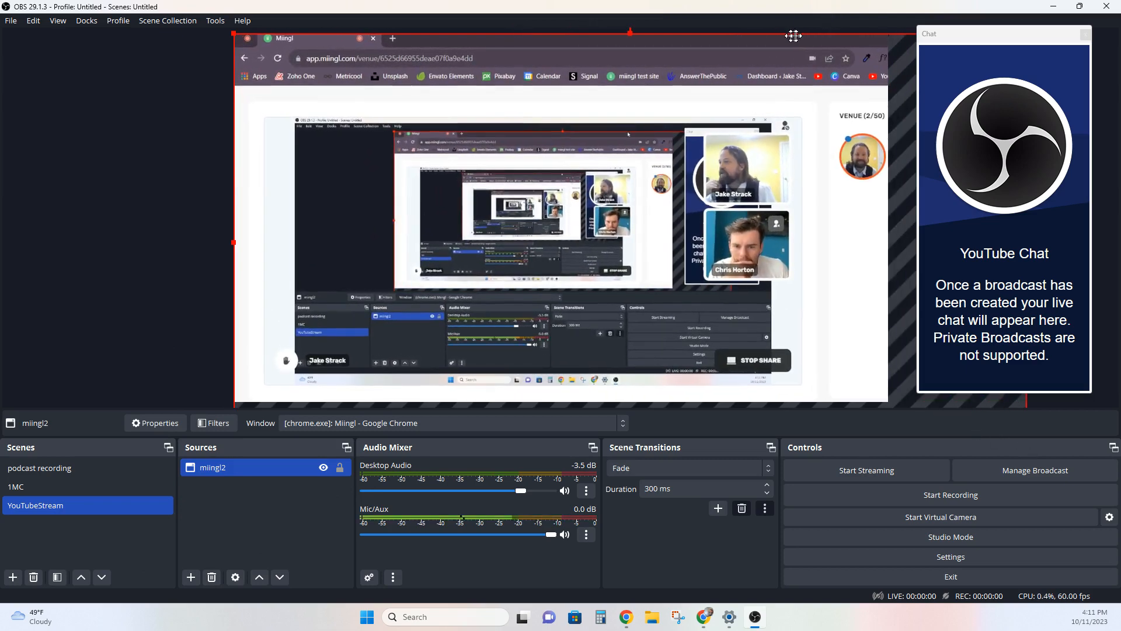
left_click_drag(786, 35, 789, 1)
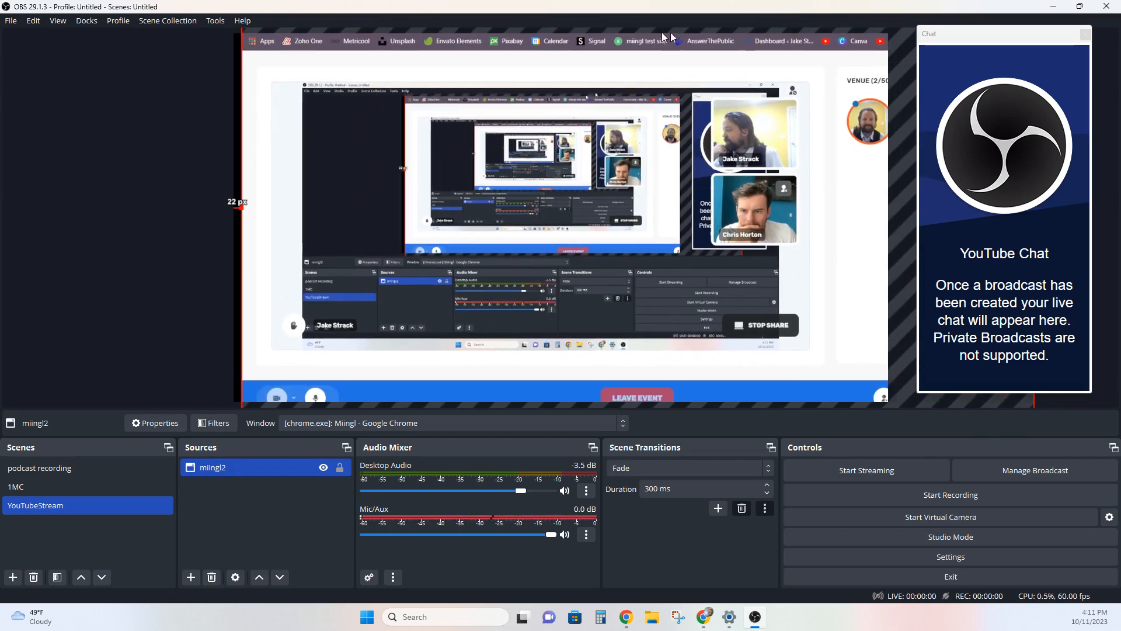
left_click_drag(233, 201, 220, 212)
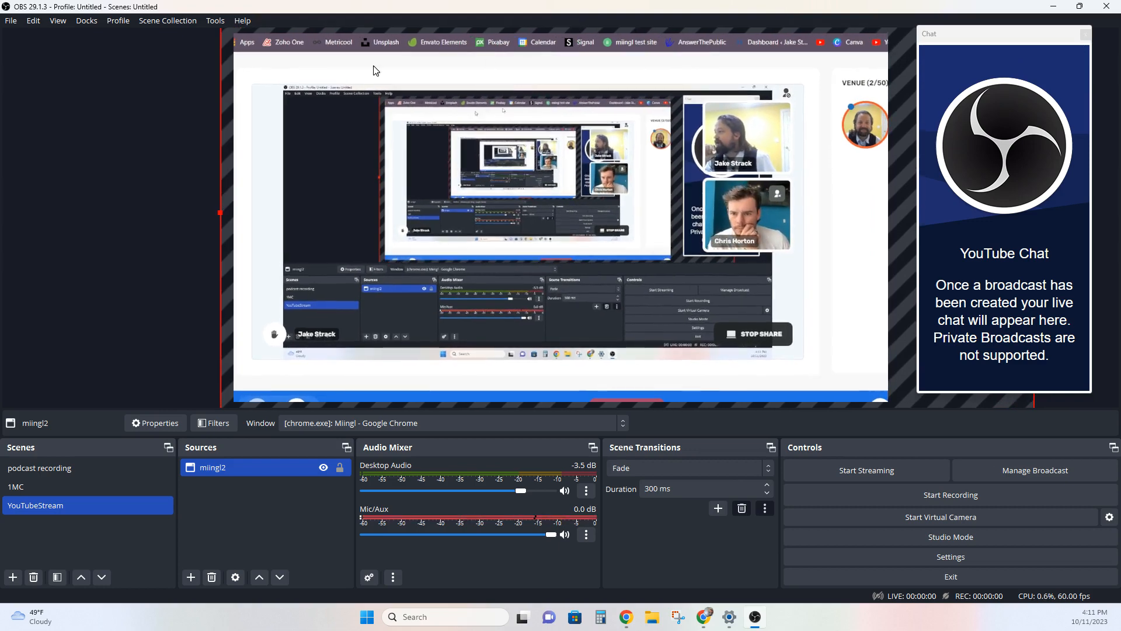
left_click_drag(374, 64, 388, 37)
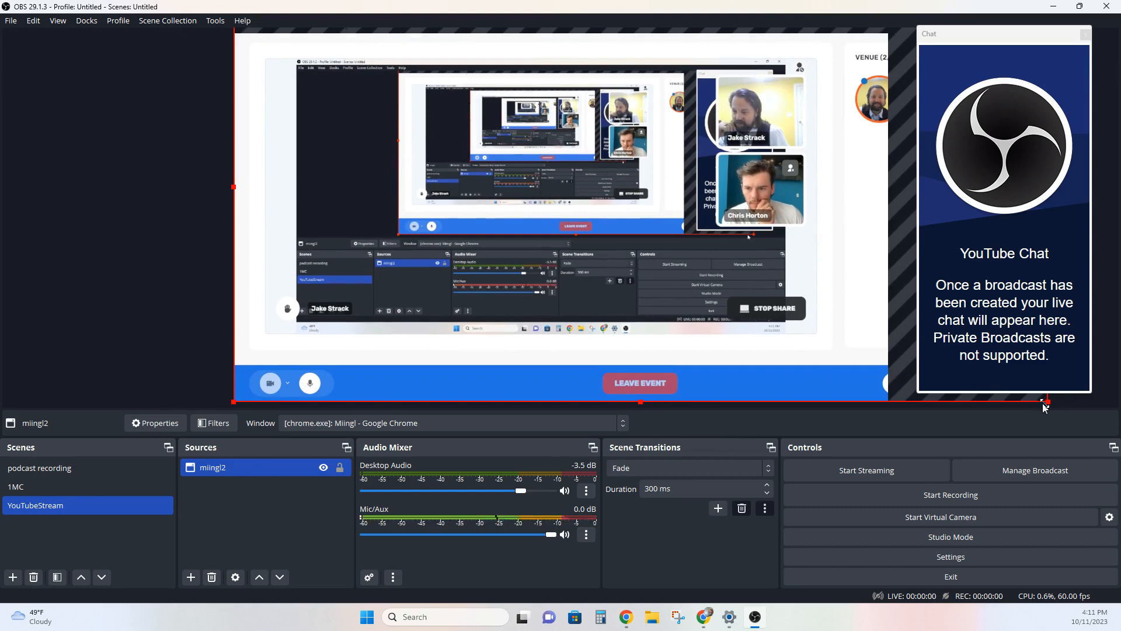
left_click_drag(1052, 401, 1116, 435)
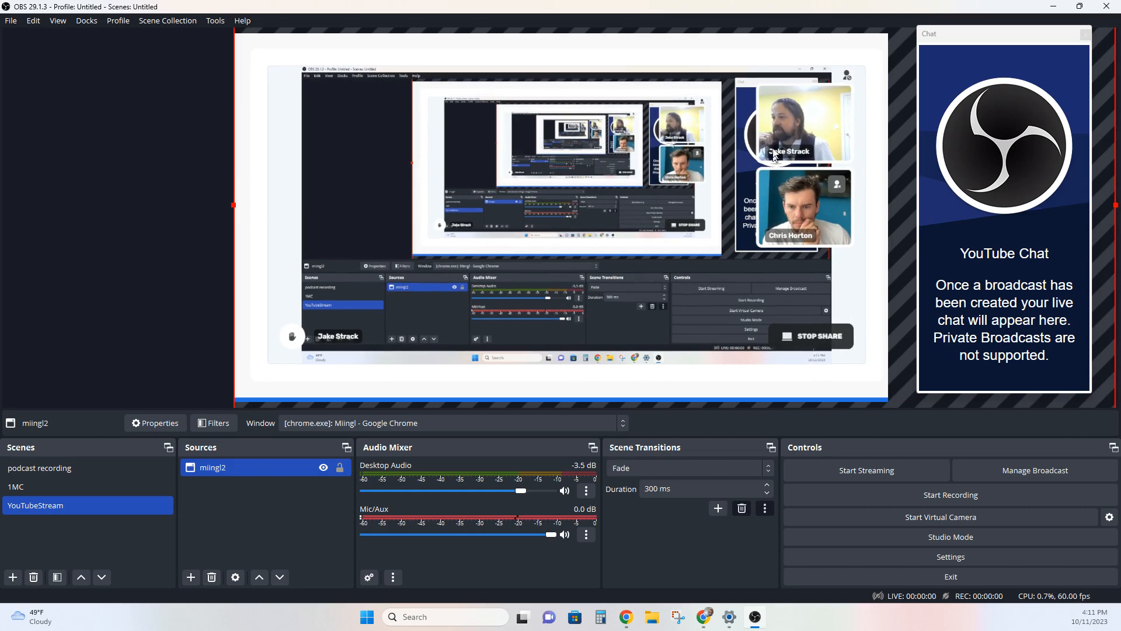
Review the effect filters and scale filtering options available for the miingl2 source.
right_click(227, 470)
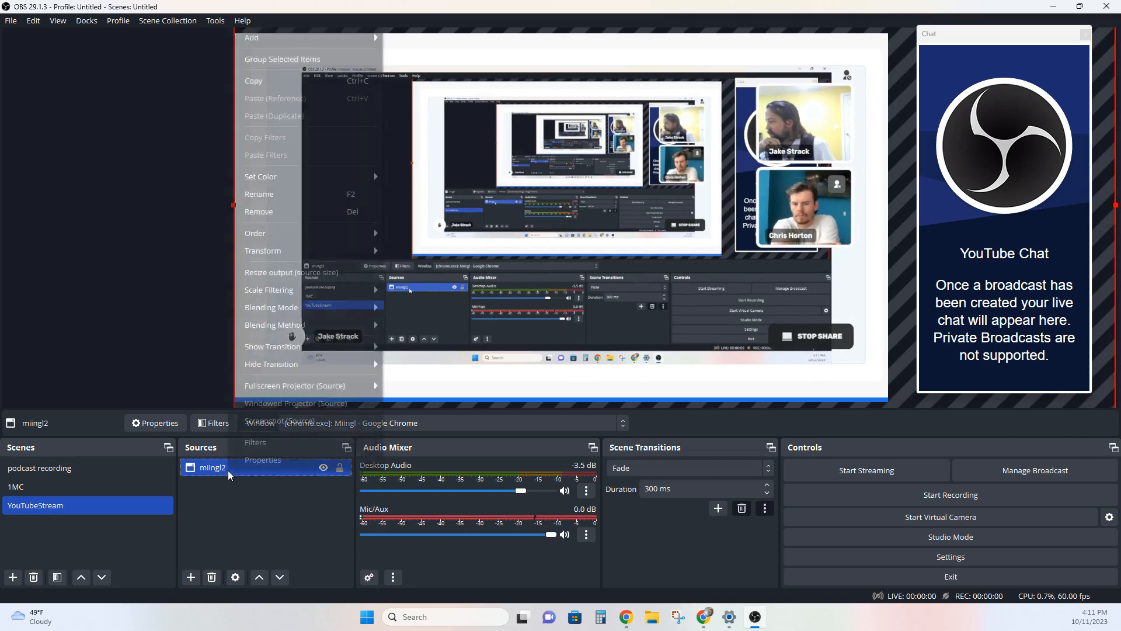
left_click(258, 443)
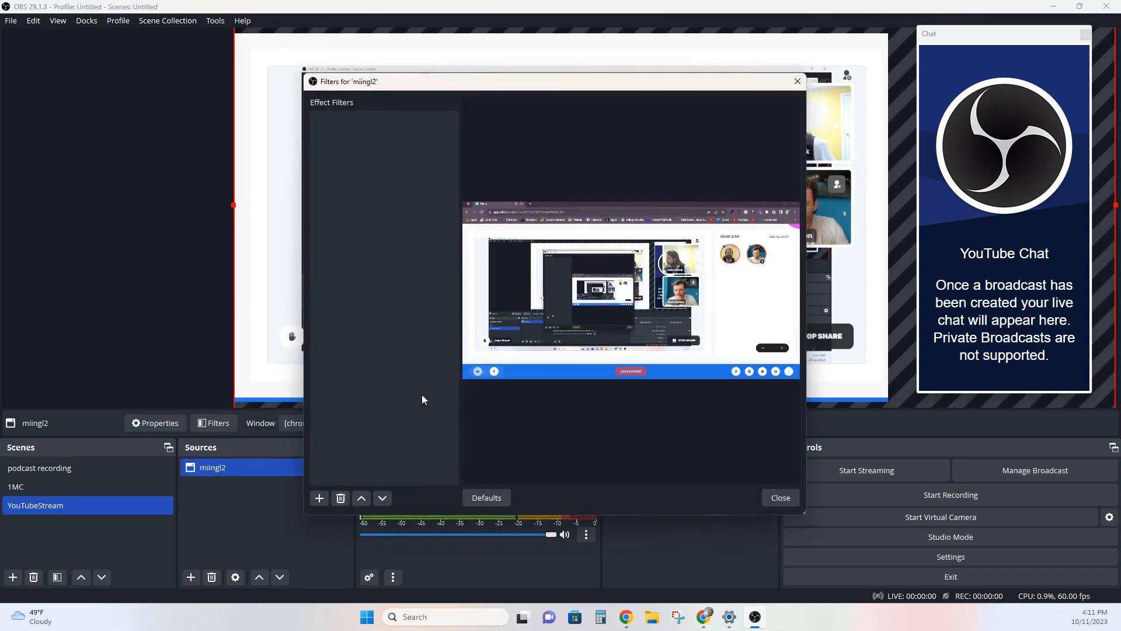
left_click(319, 497)
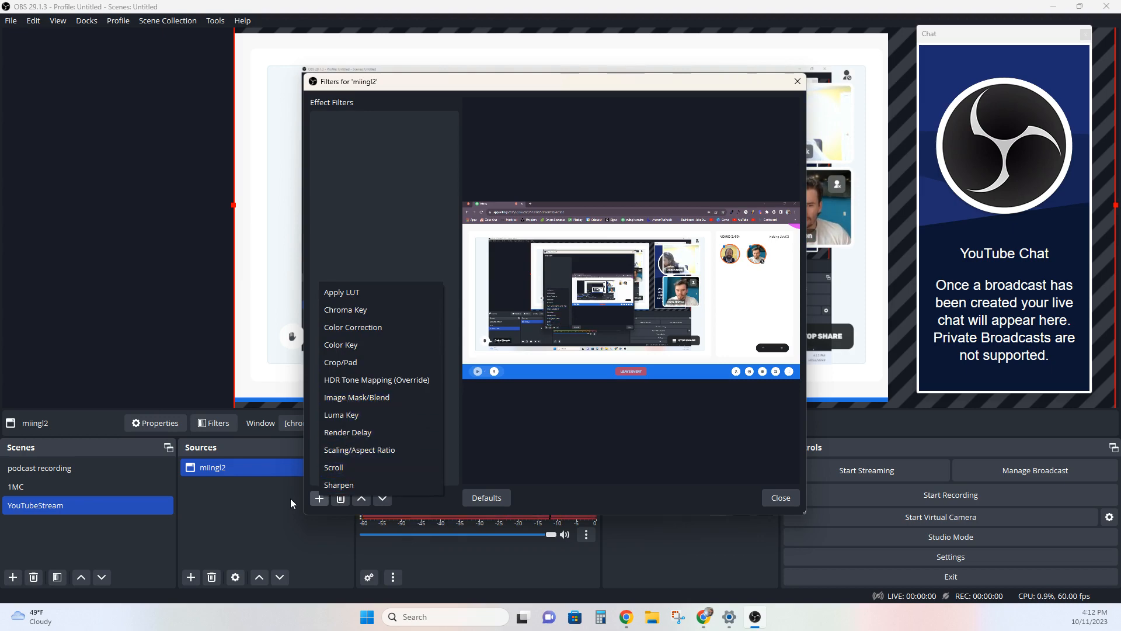
left_click(798, 82)
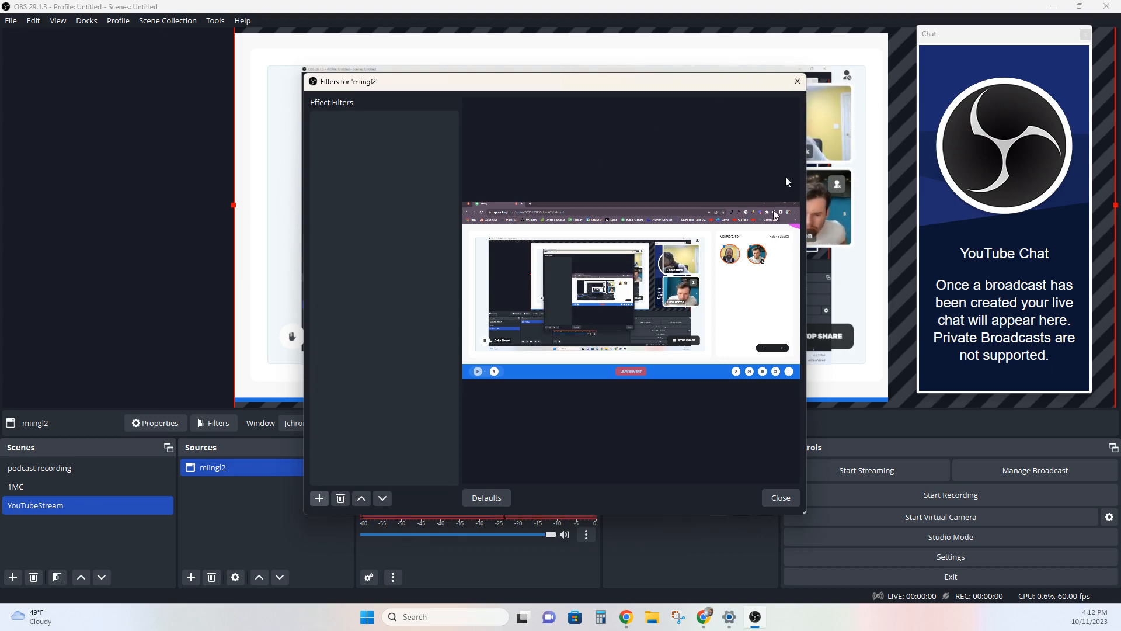
left_click(797, 82)
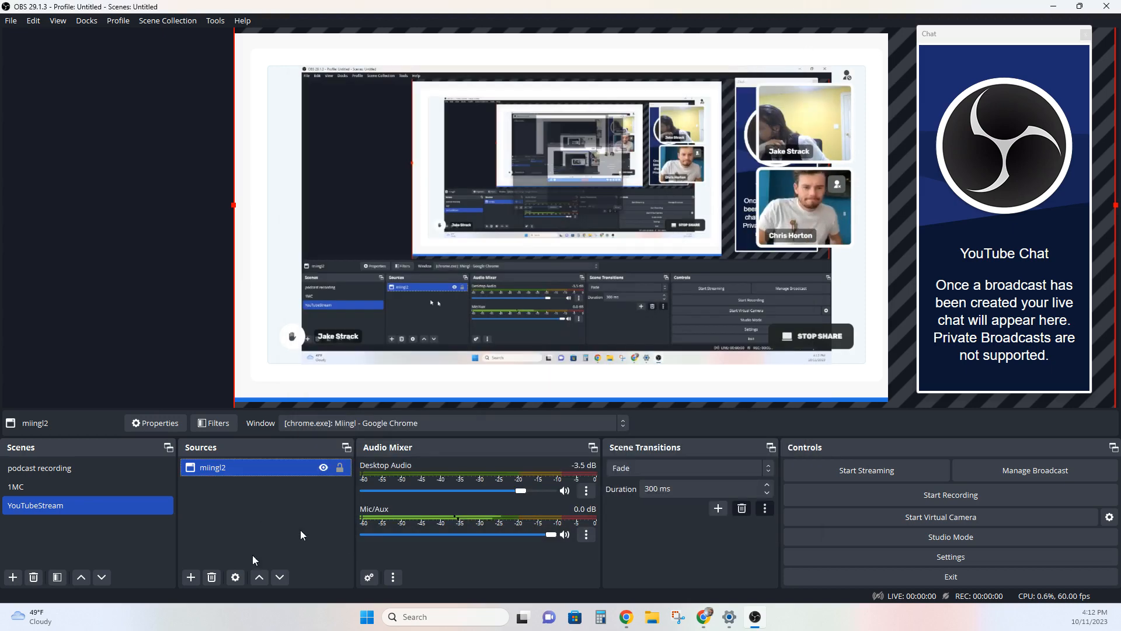
right_click(230, 467)
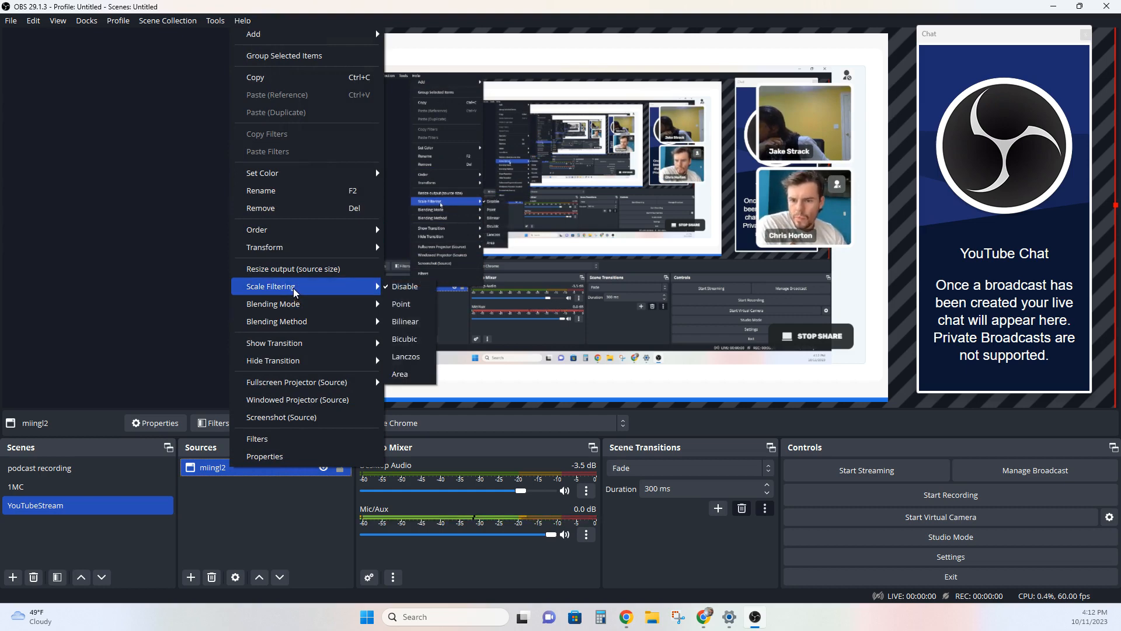
left_click(301, 536)
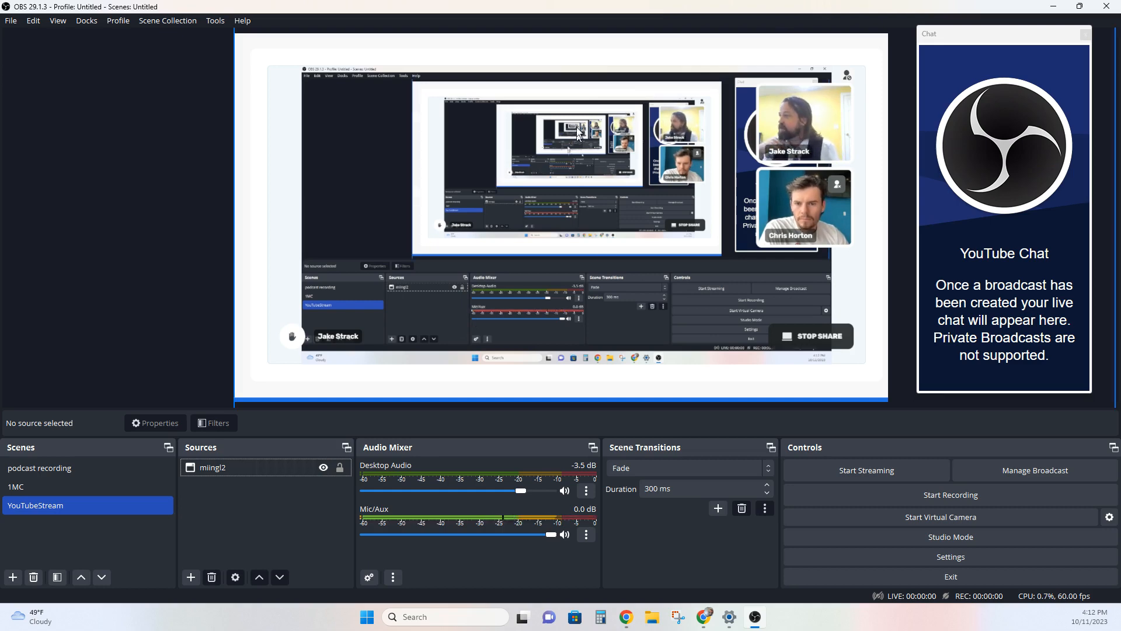
Nudge miingl2 slightly down so the blue Miingl control bar falls outside the canvas, and deselect it.
left_click(553, 44)
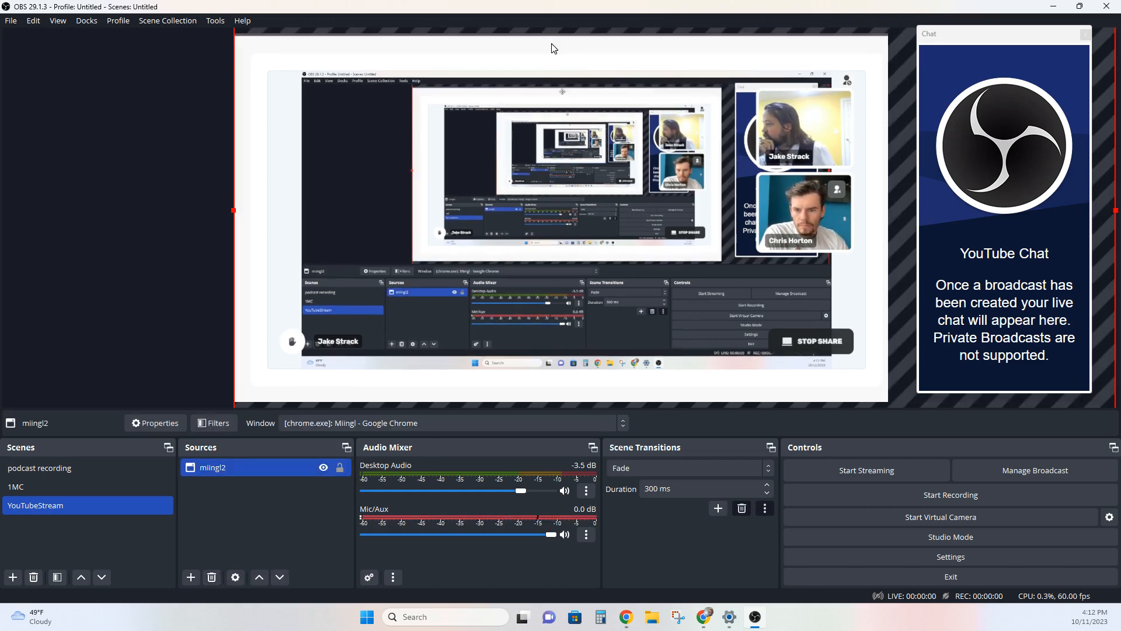
left_click(132, 388)
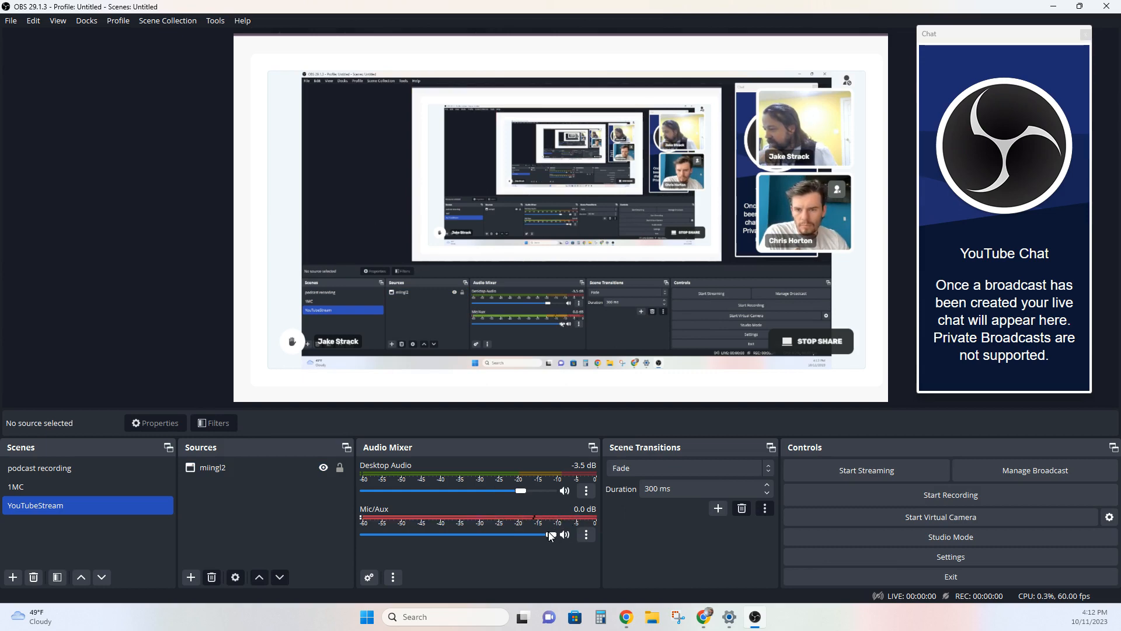
Lower the Mic/Aux volume to -17.7 dB.
left_click_drag(552, 534, 464, 534)
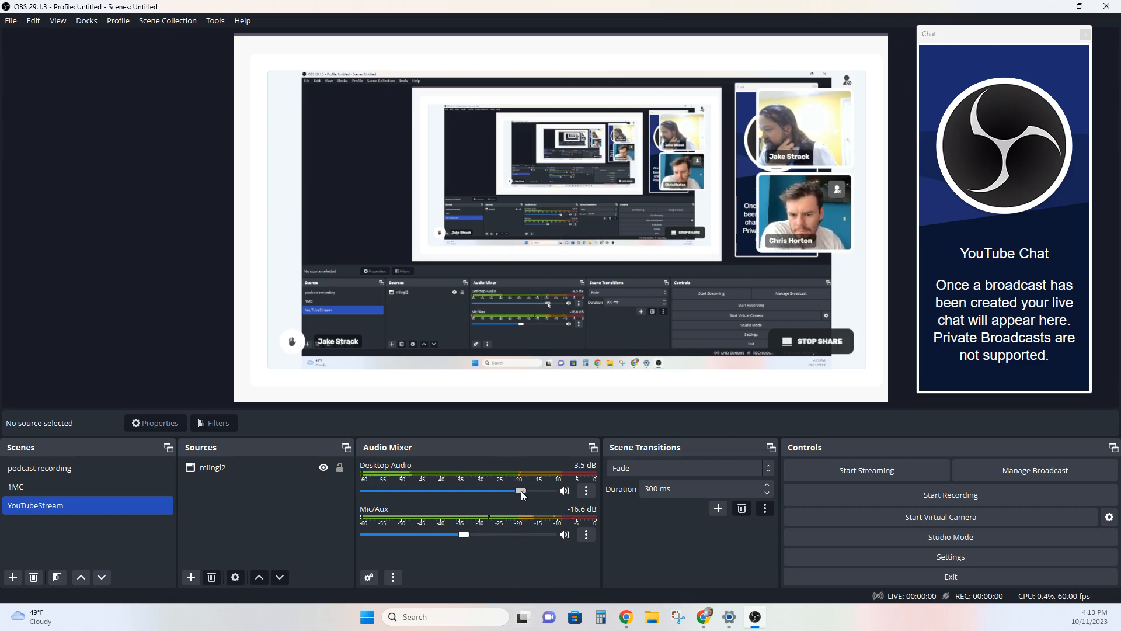
left_click_drag(464, 535, 461, 535)
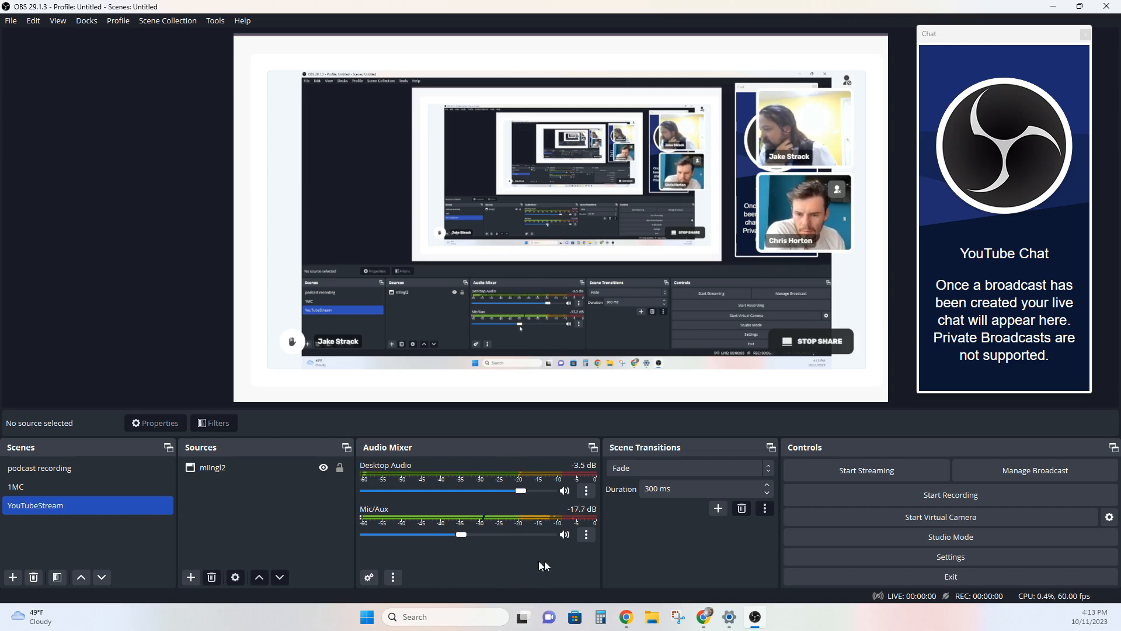
Review the filters applied to Desktop Audio and the audio filter types that can be added.
left_click(586, 491)
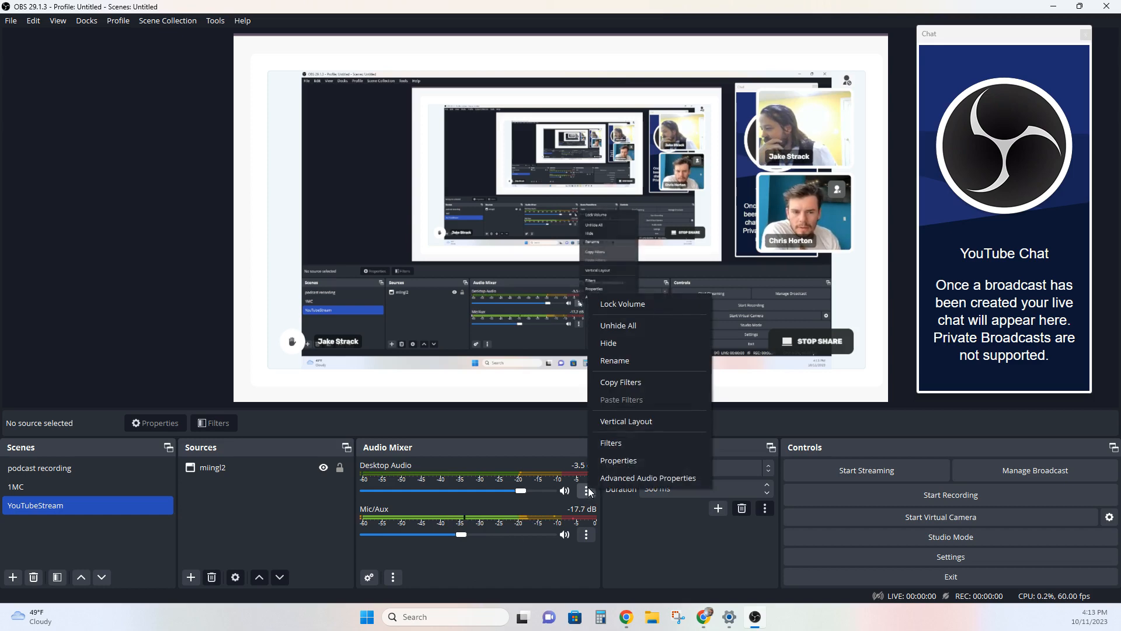
left_click(623, 443)
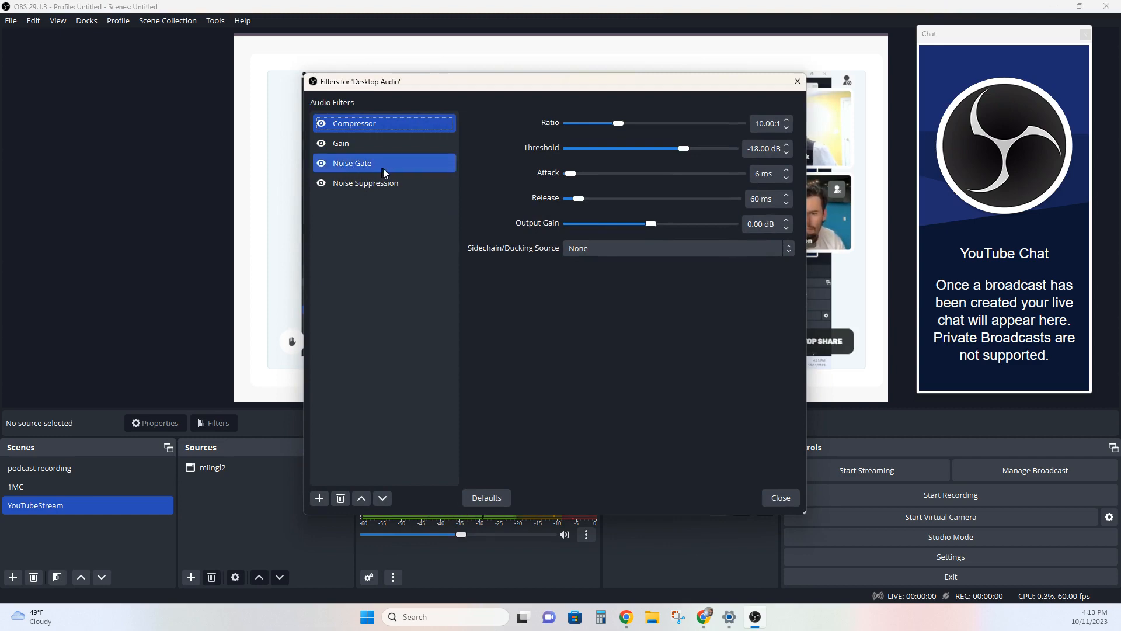
left_click(798, 83)
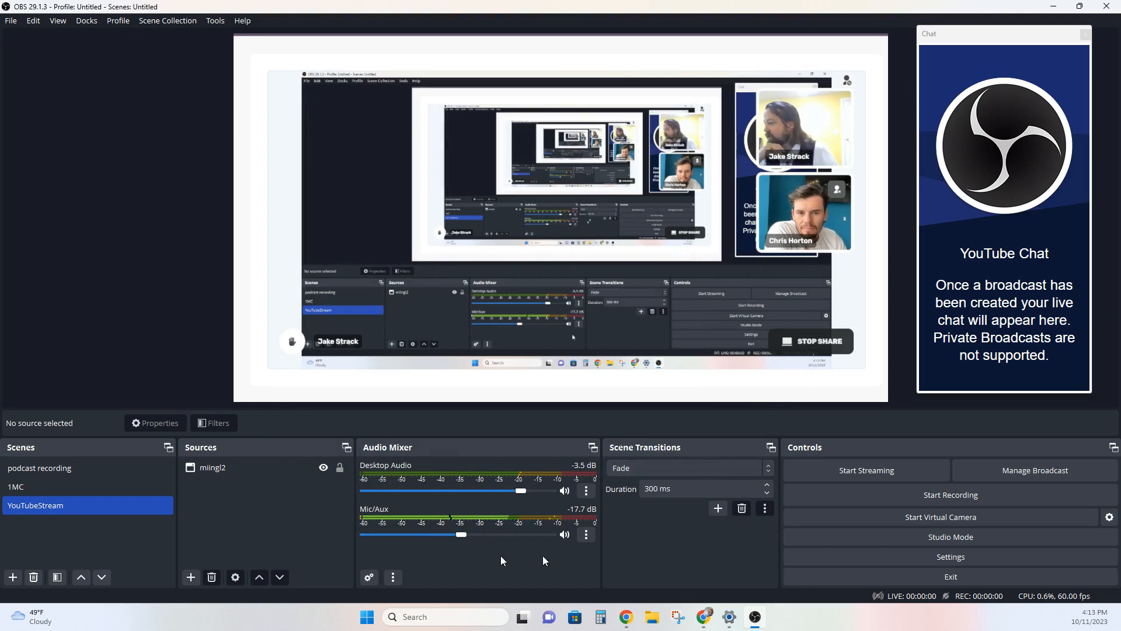
left_click(585, 490)
left_click(617, 444)
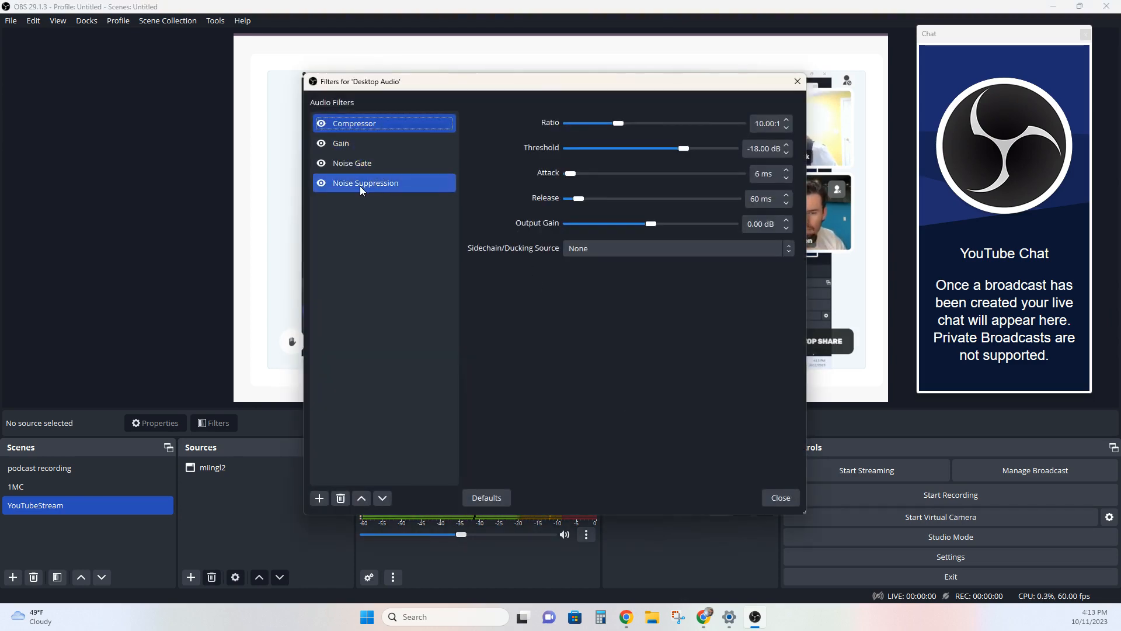
left_click(319, 498)
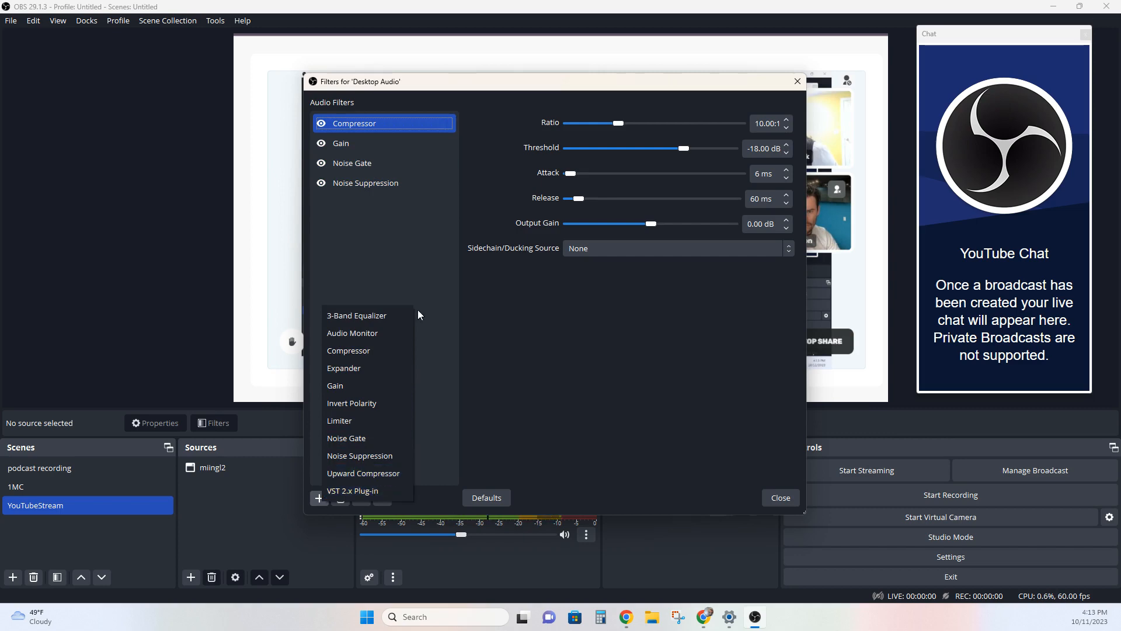
left_click(437, 300)
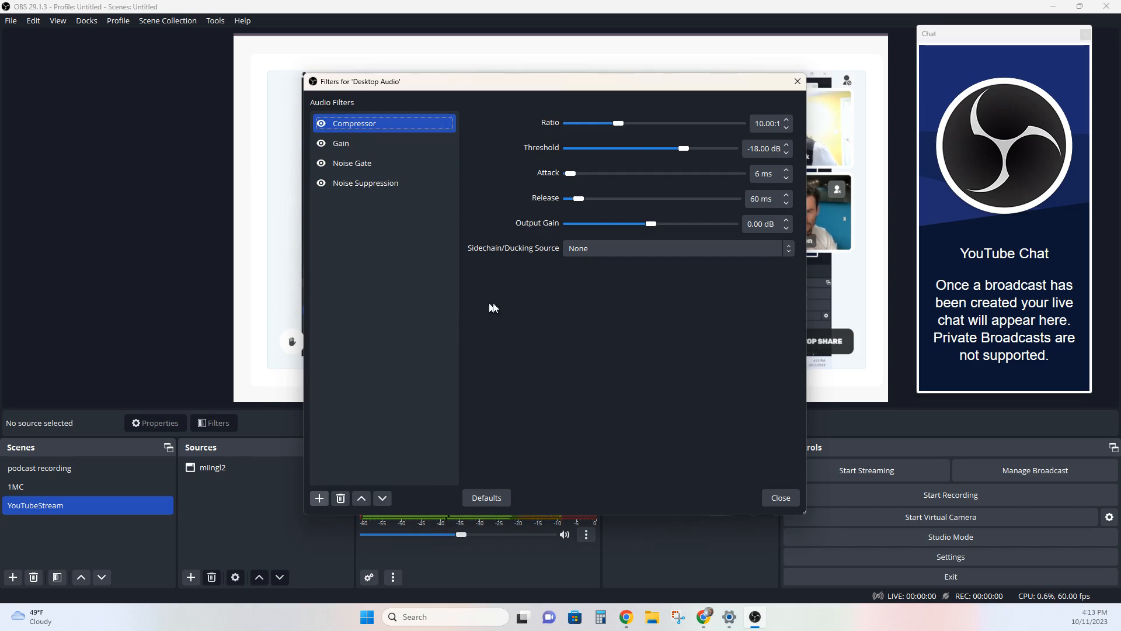
left_click(798, 83)
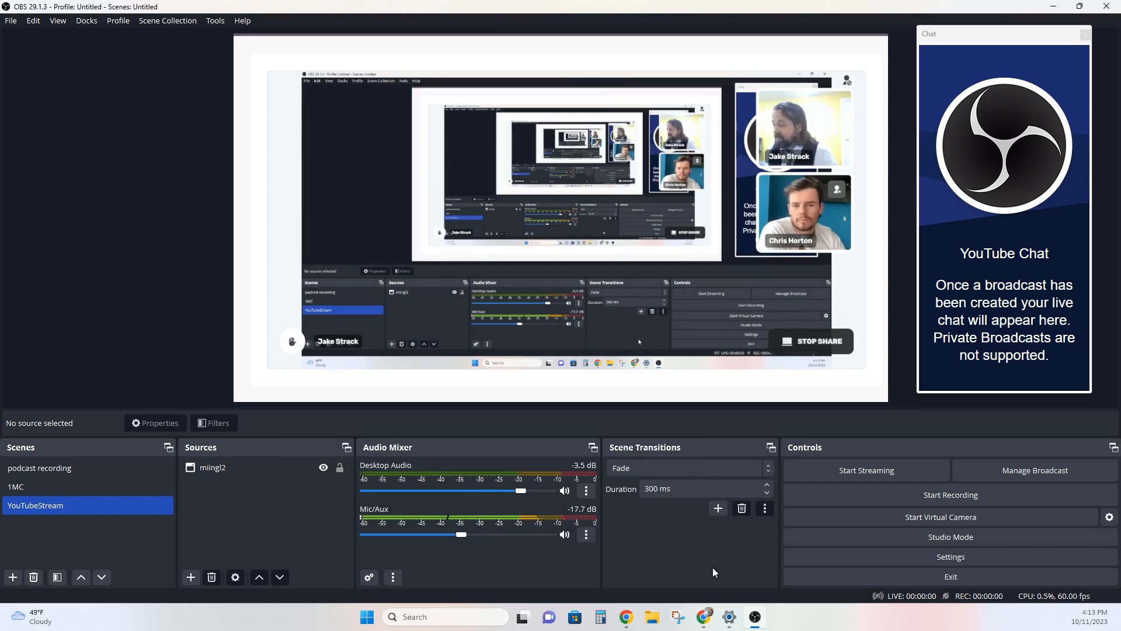
Start recording, and start the stream to open the YouTube broadcast setup.
left_click(936, 496)
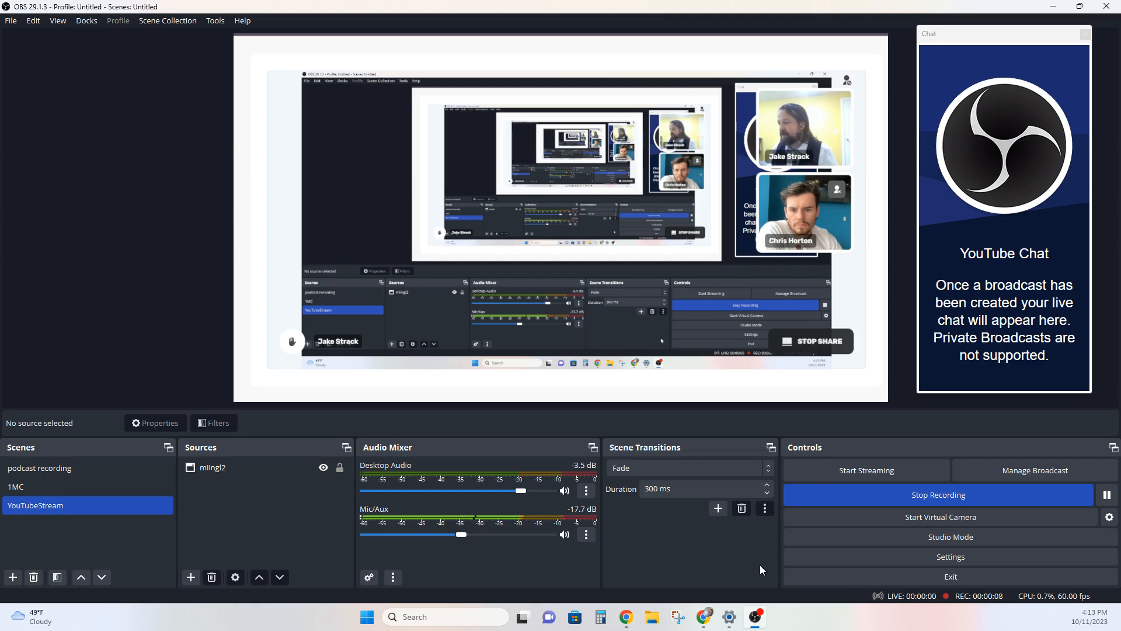
left_click(866, 470)
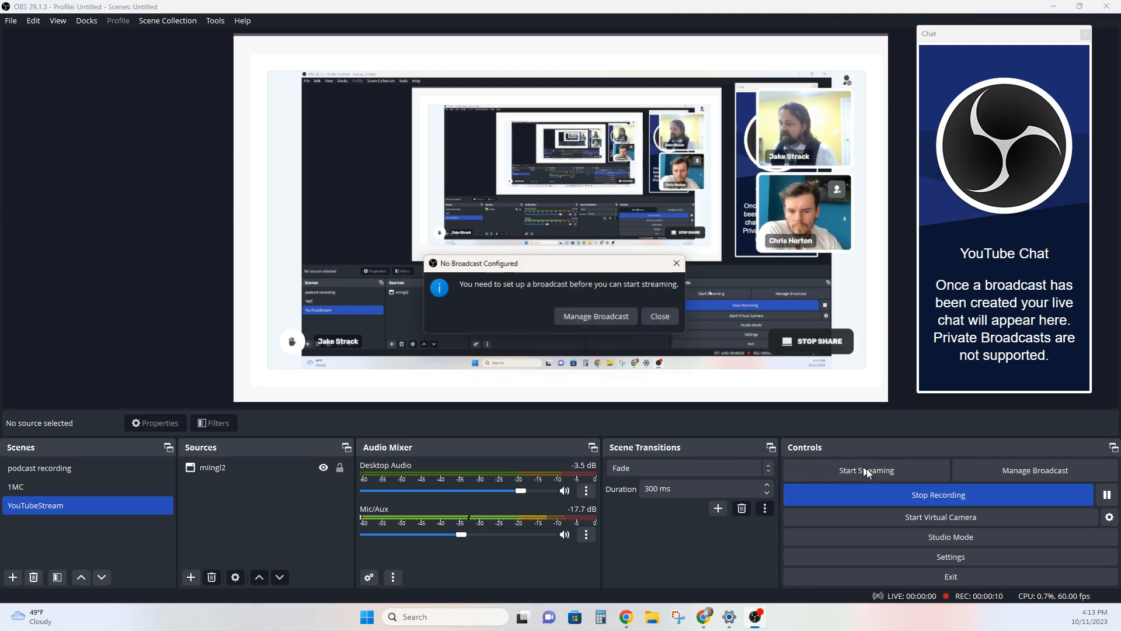
left_click(597, 315)
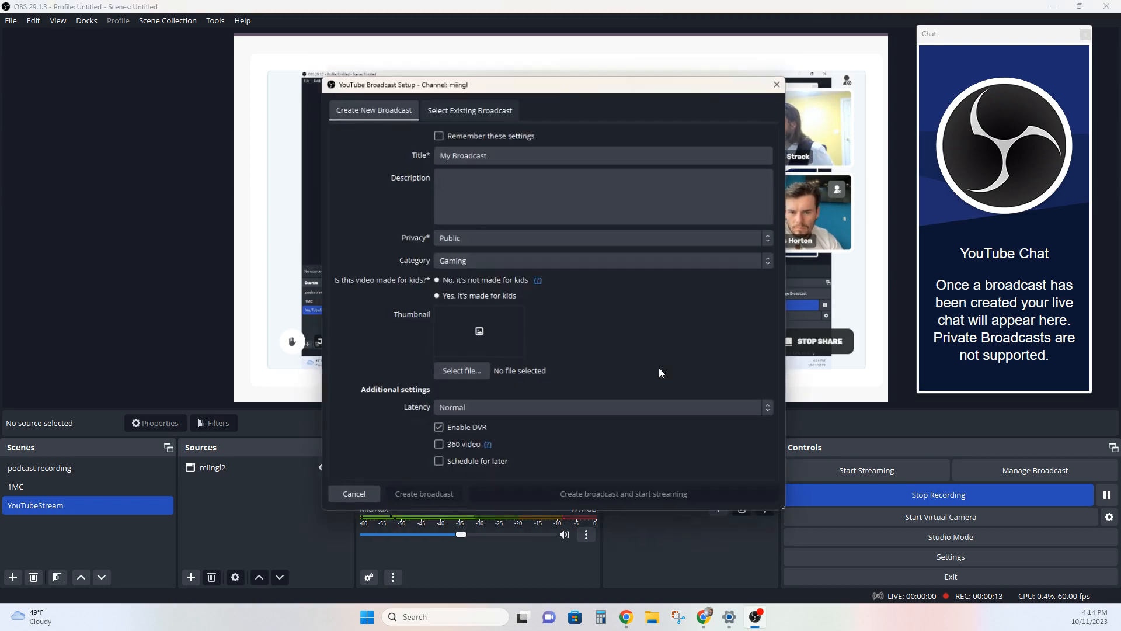
Title the new broadcast miingl test and describe it as testing streaming.
triple_click(506, 152)
type("miingl")
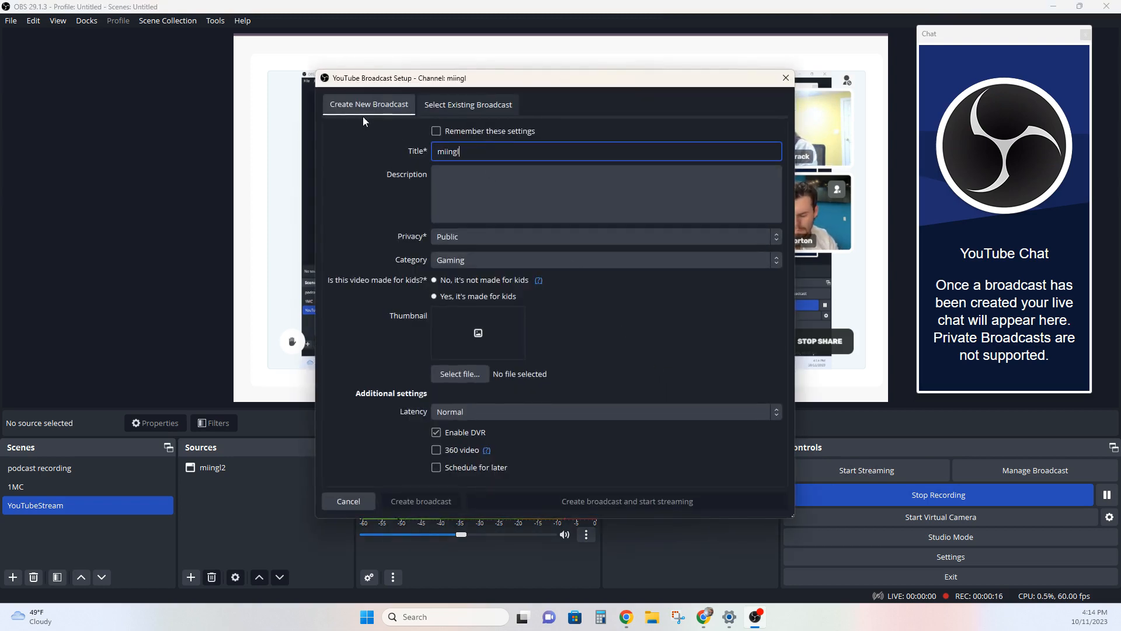
type(" test")
key("Tab")
type("testing ")
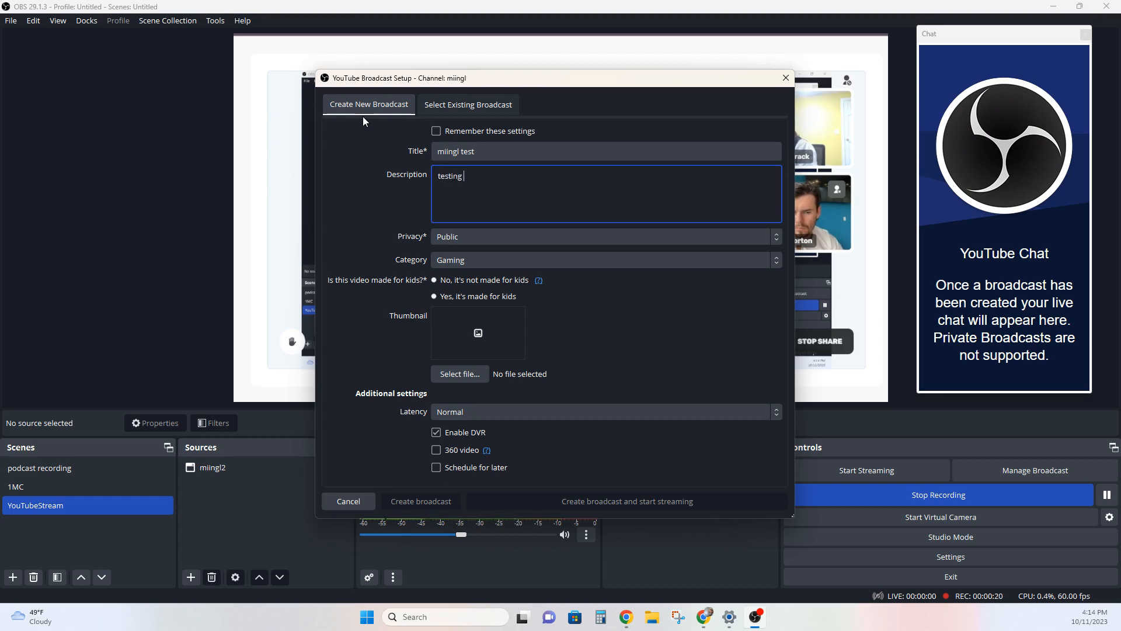
type("streaming")
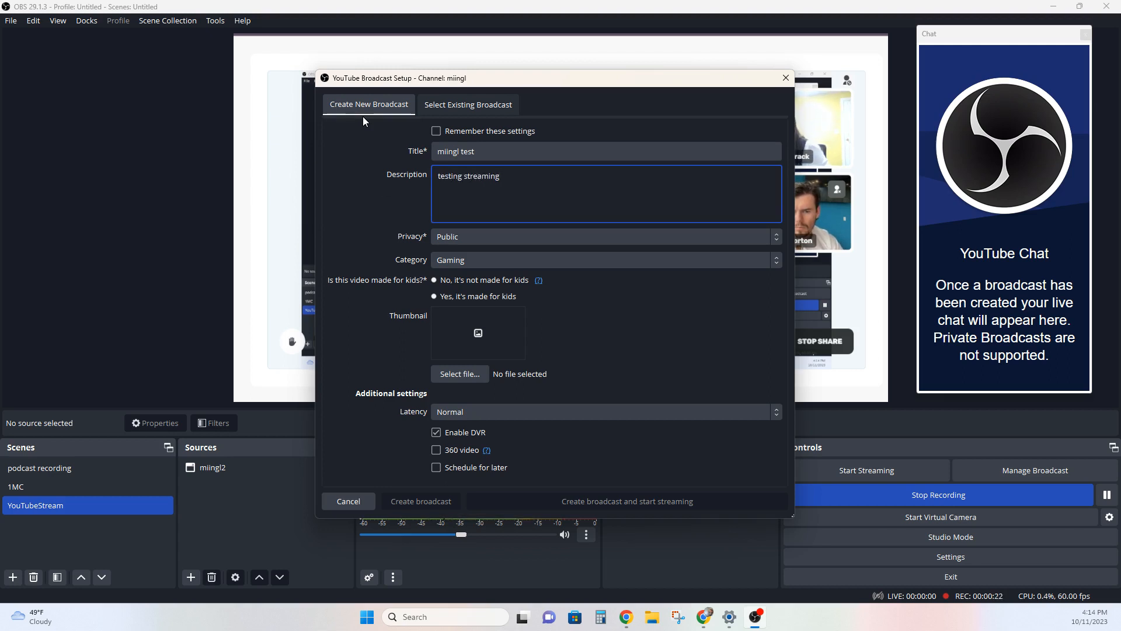
Keep the broadcast's privacy Public, set its category to Entertainment, and mark it as not made for kids.
left_click(464, 232)
left_click(473, 253)
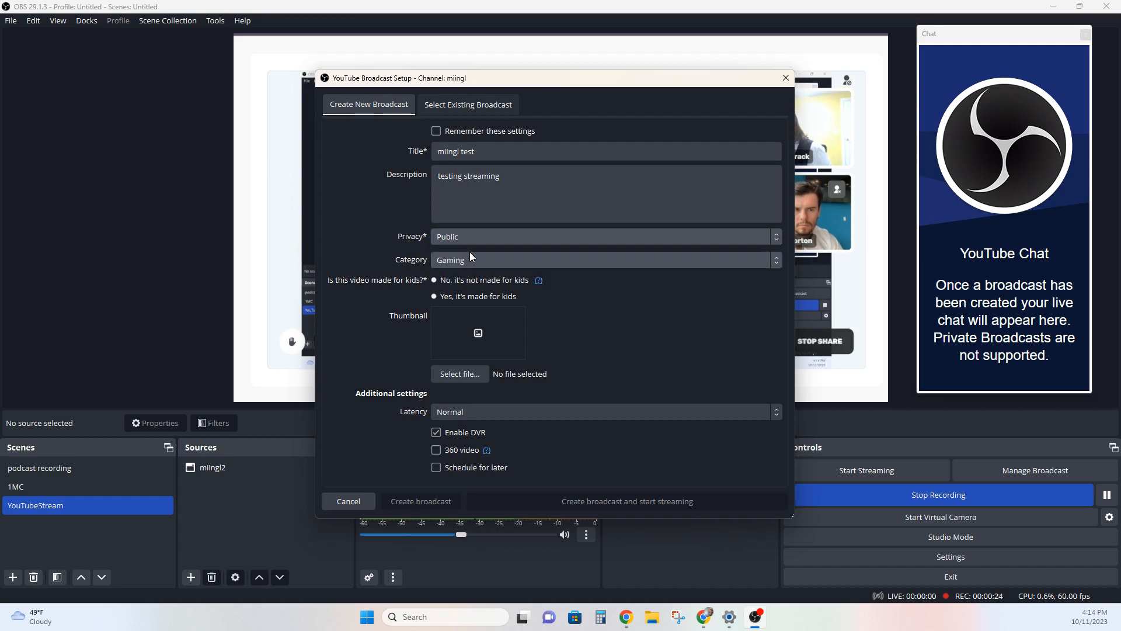
left_click(482, 262)
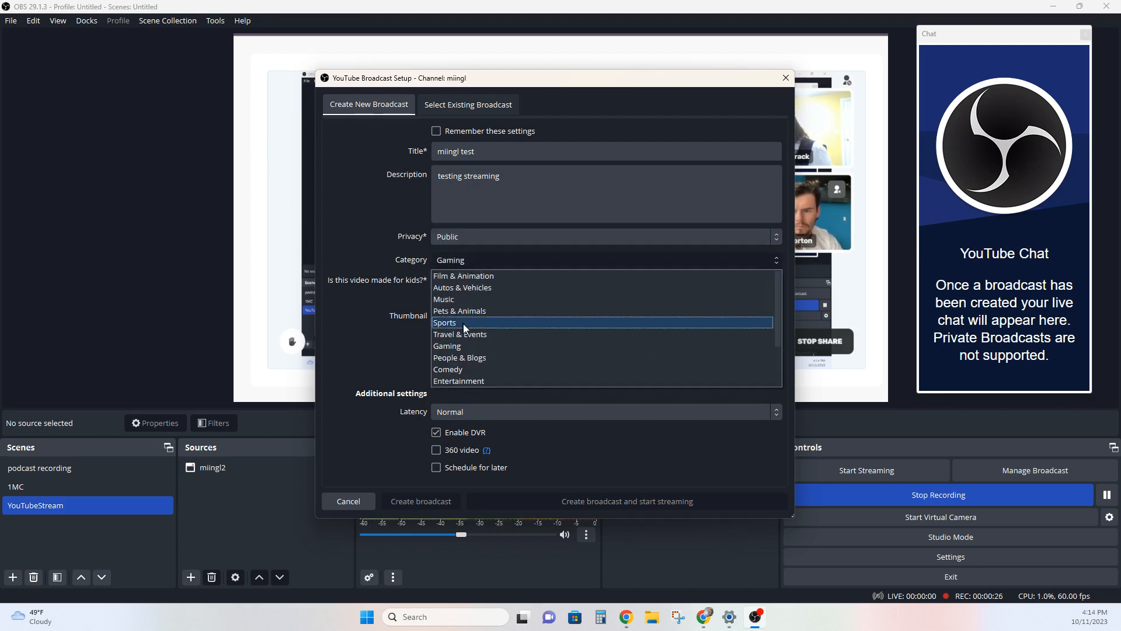
left_click(459, 380)
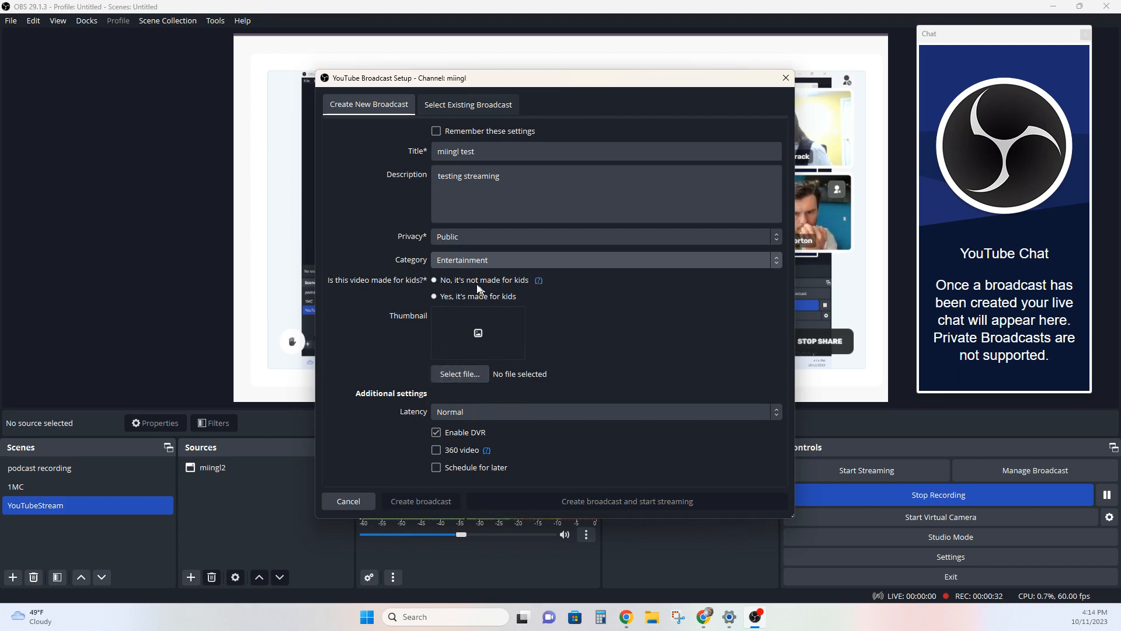
left_click(433, 280)
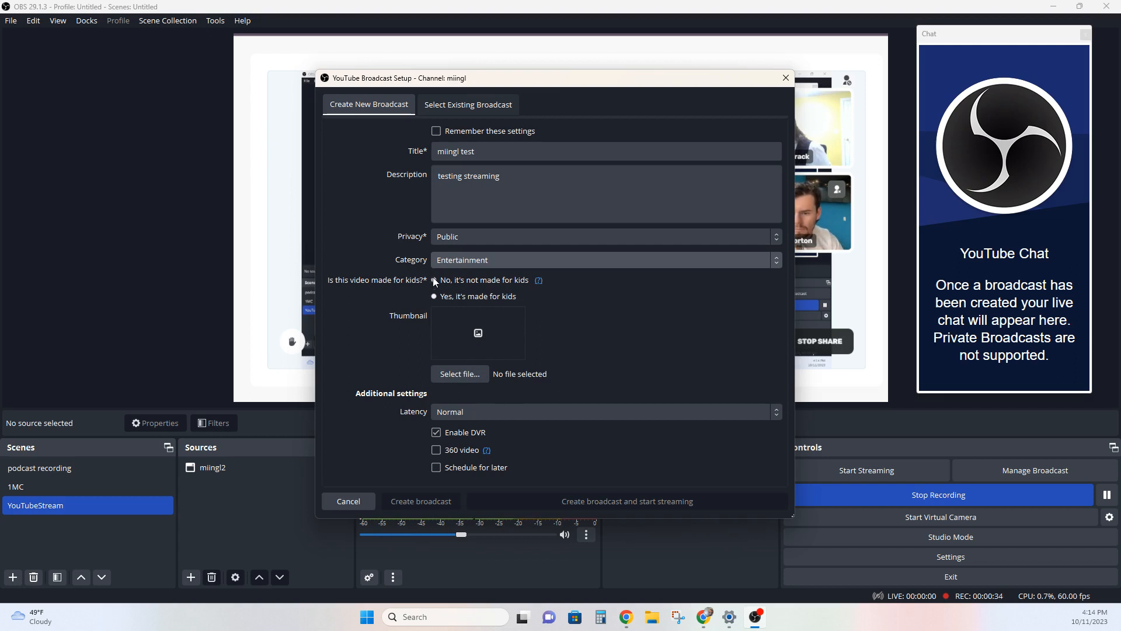
left_click(434, 280)
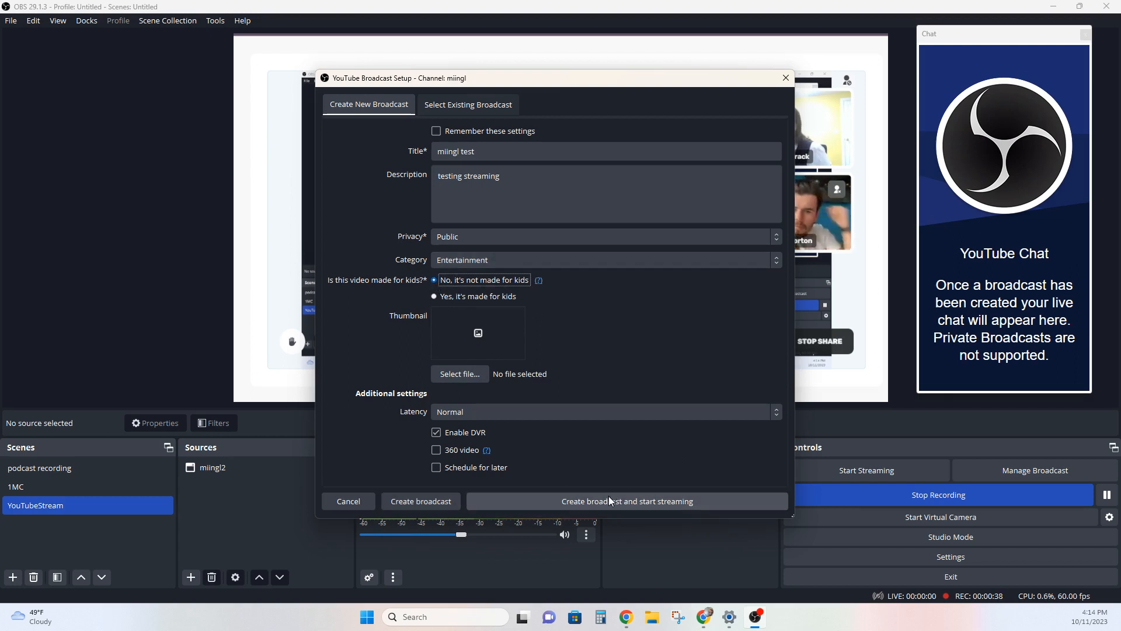
Create the miingl test broadcast and start streaming it, and shift the floating Chat window slightly up beside the preview.
left_click(624, 499)
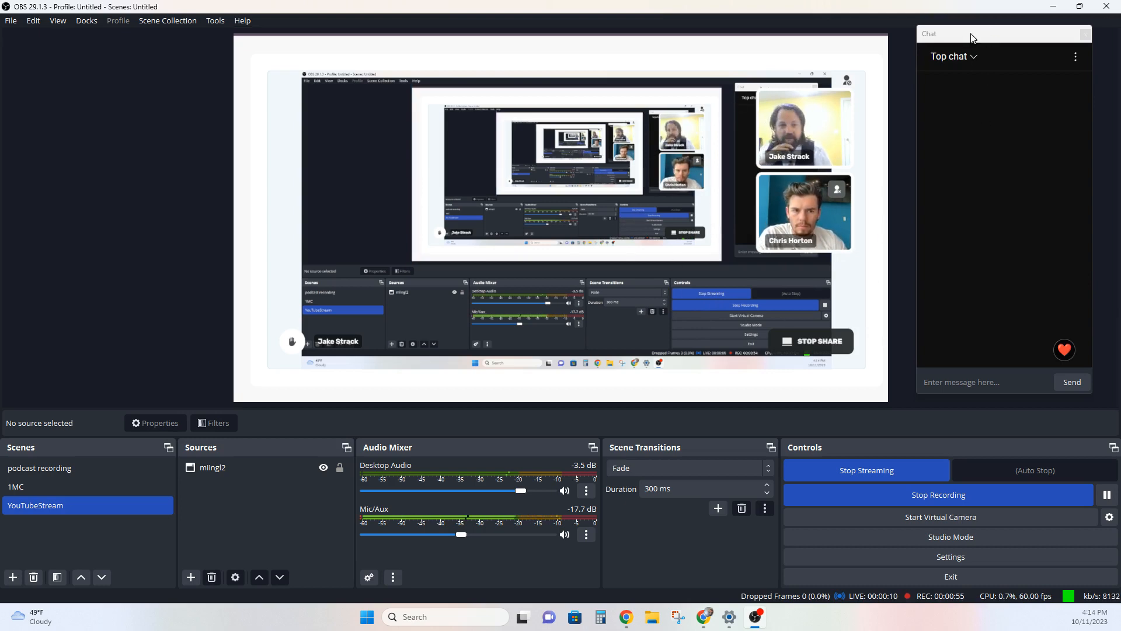
mouse_move(972, 38)
left_mouse_down()
mouse_move(955, 57)
mouse_move(979, 30)
left_mouse_up()
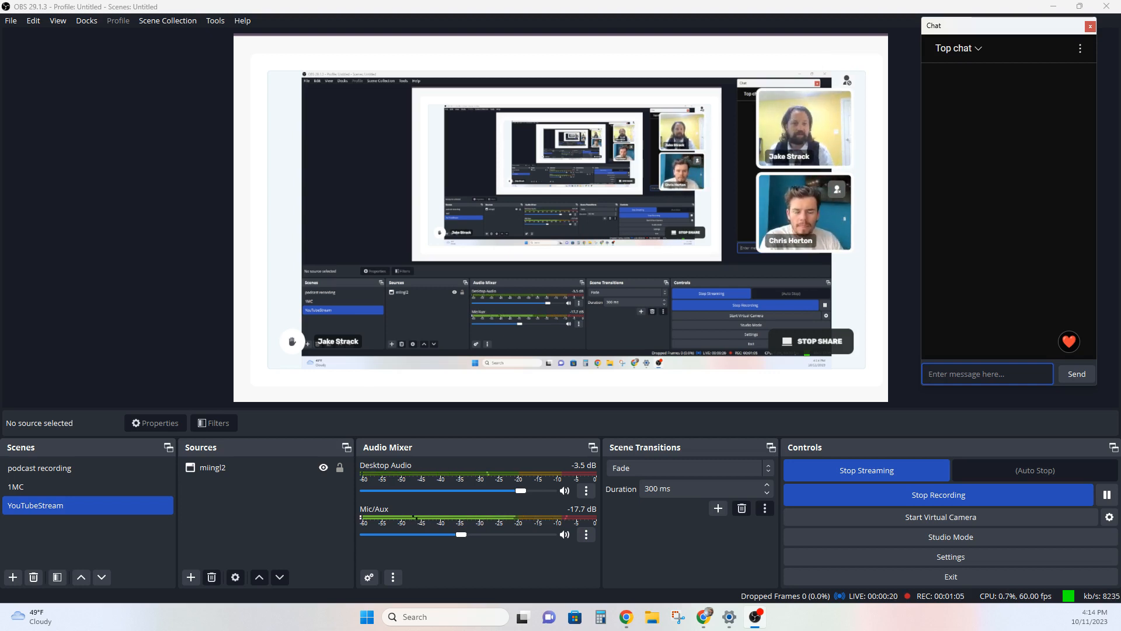
Hide the participants' video tiles in the Miingl event and send the message Hi in the broadcast's live chat.
left_click(846, 80)
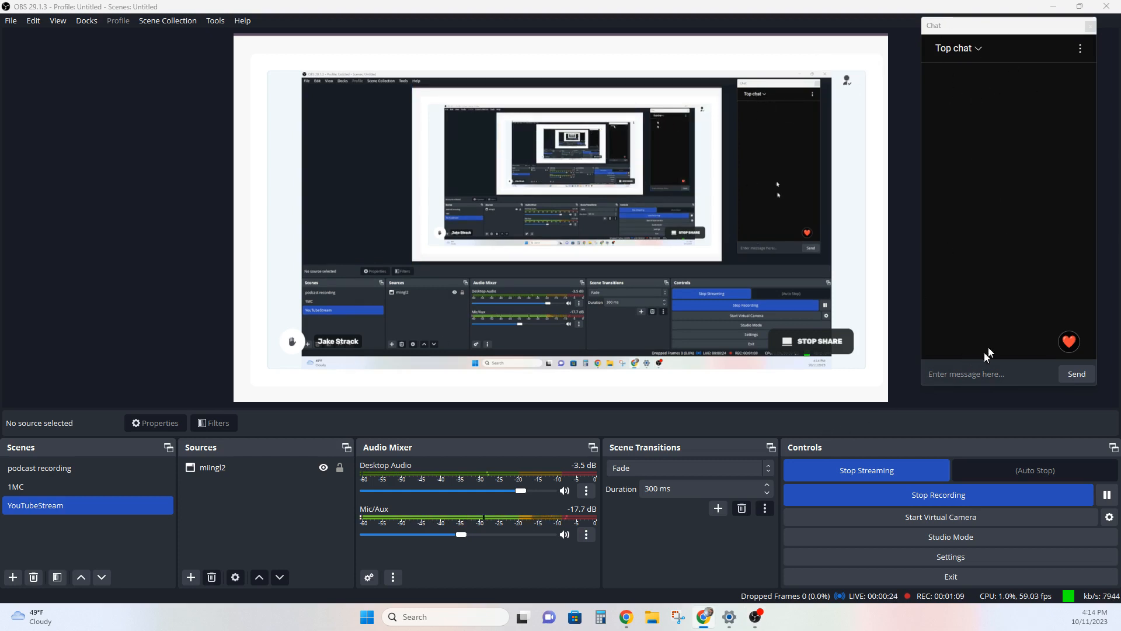
left_click(983, 373)
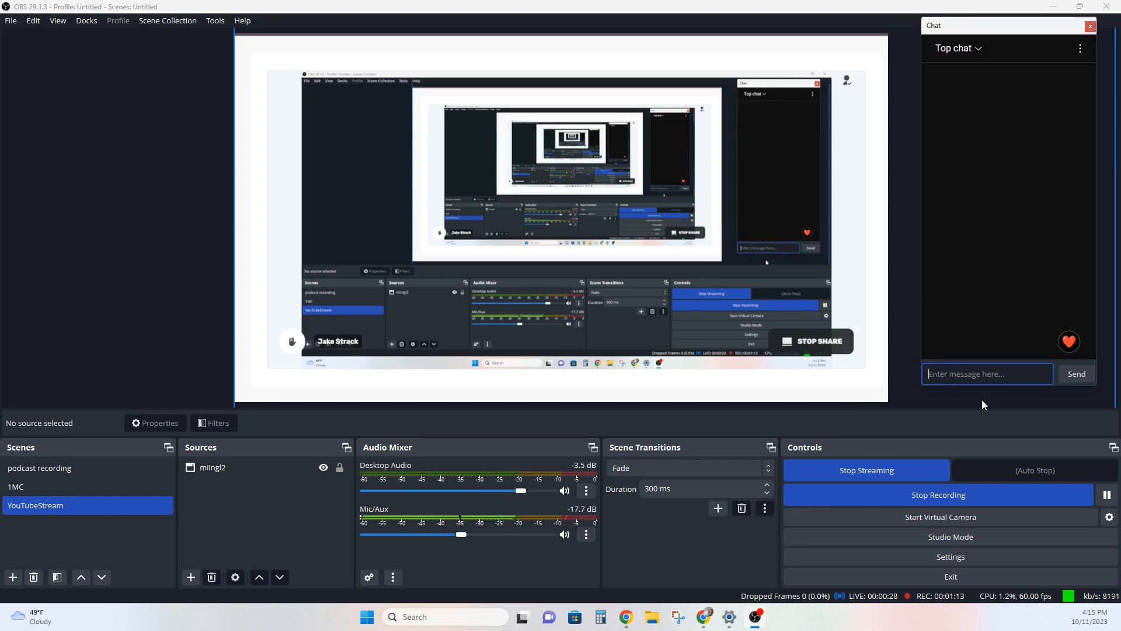
type("Hi")
key("Return")
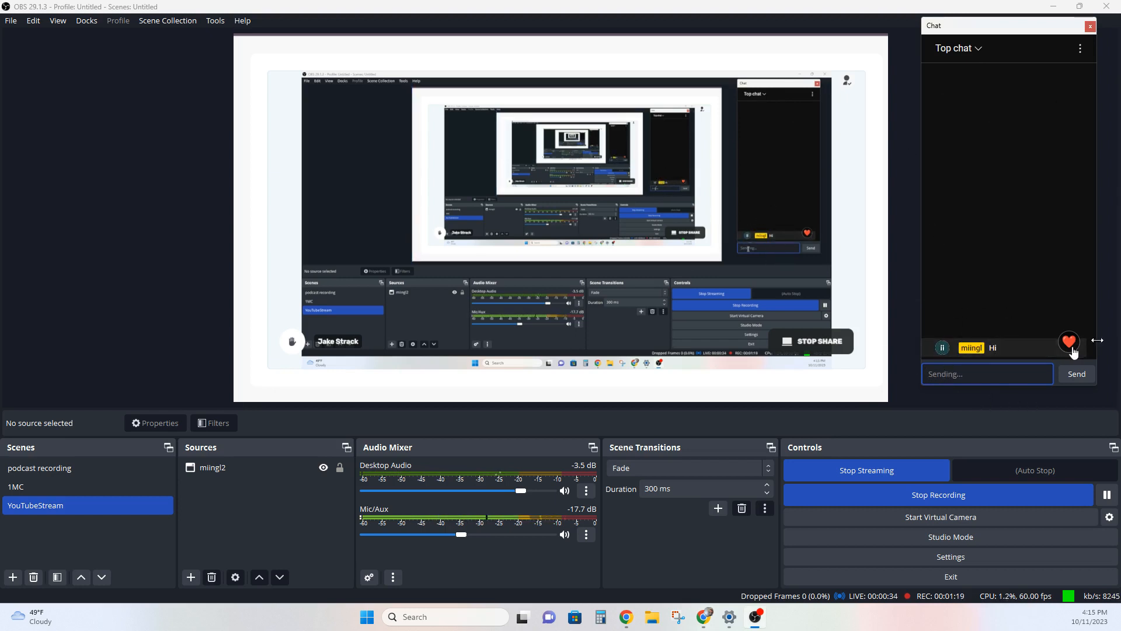
mouse_move(1072, 349)
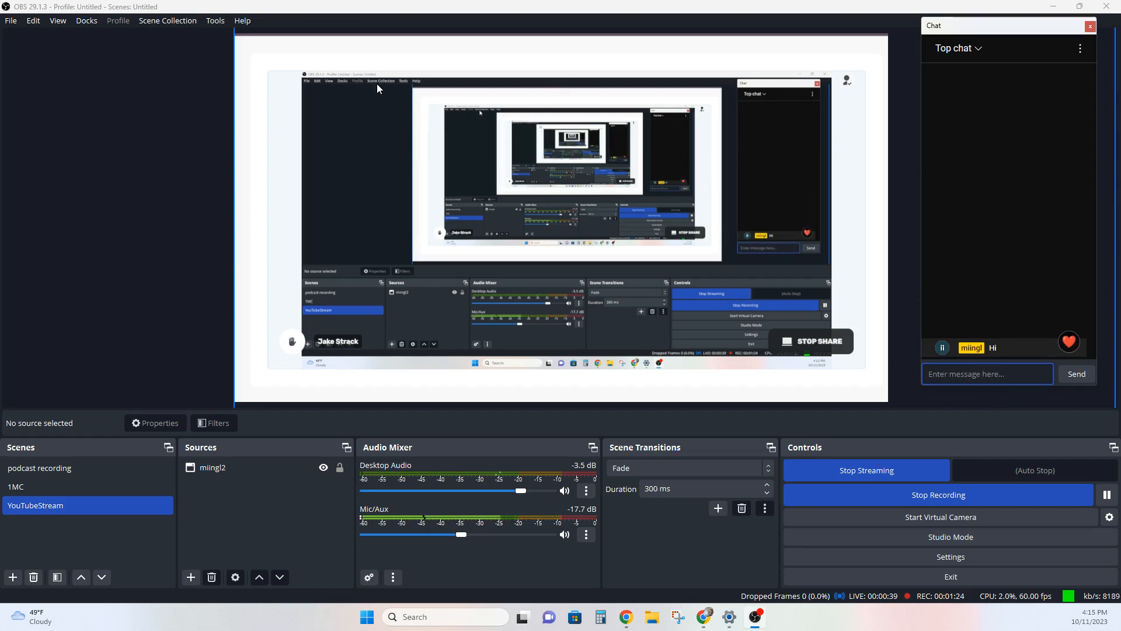
Move the miingl2 source down in the preview to expose the browser's address bar, and copy the Miingl event's link.
left_click(362, 73)
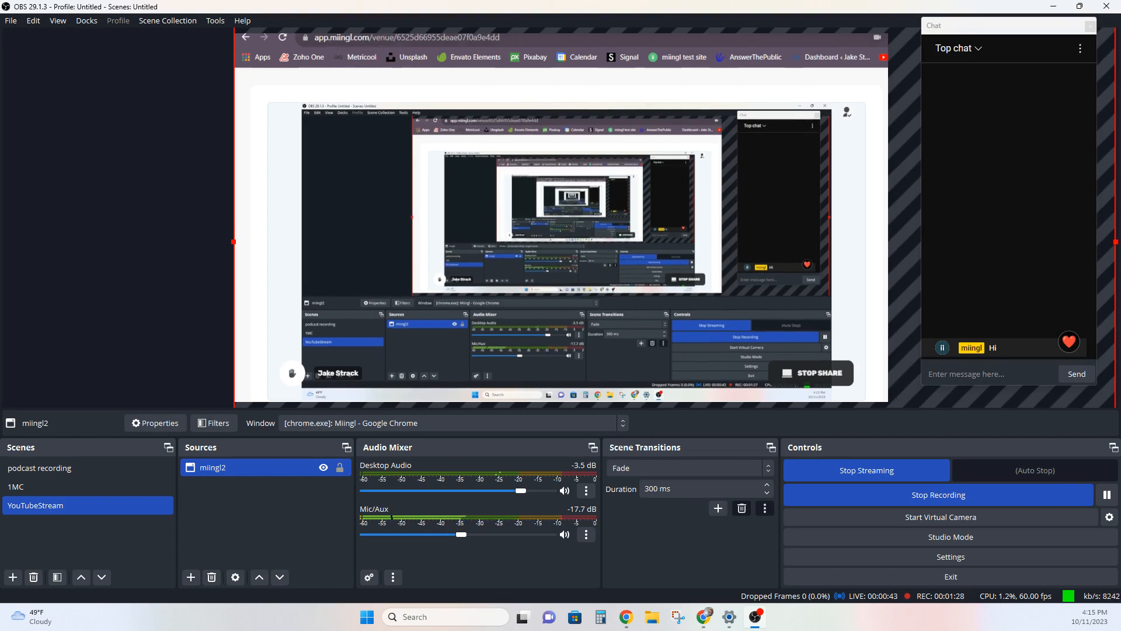
key("ctrl+l")
key("ctrl+c")
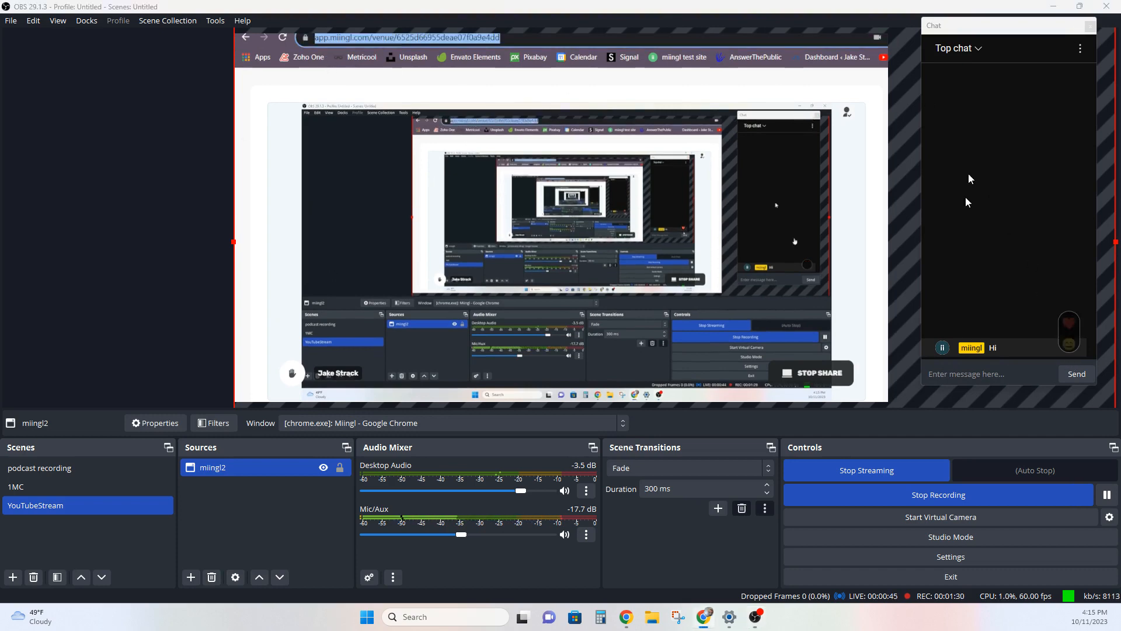
Post Join us live followed by the copied Miingl event link in the live chat.
left_click(950, 367)
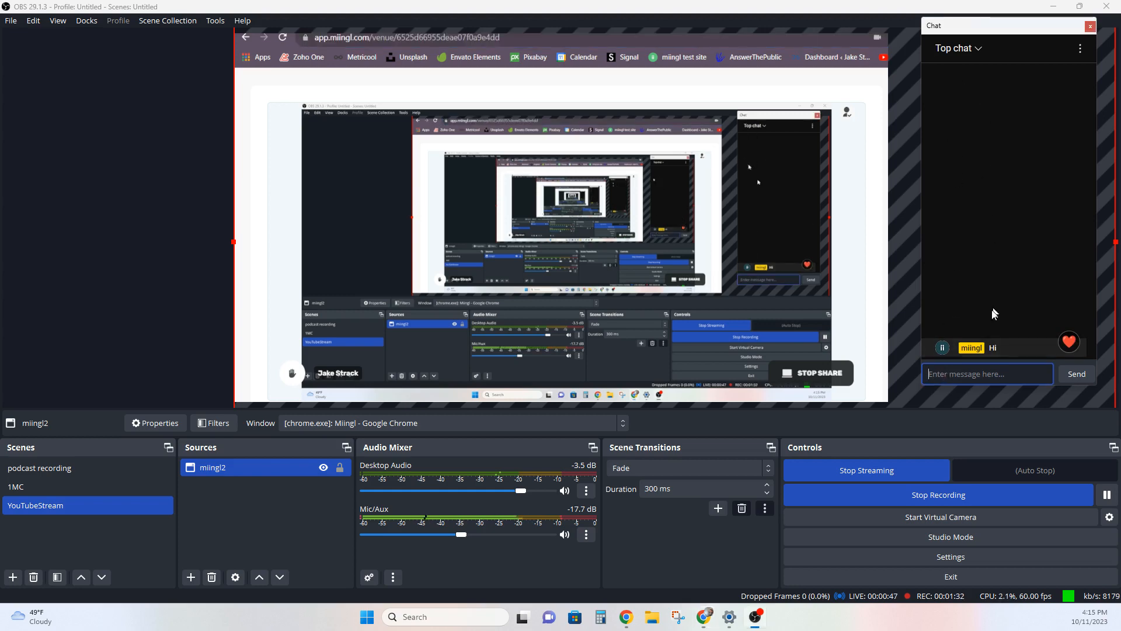
type("Join us live")
key("ctrl+v")
key("Return")
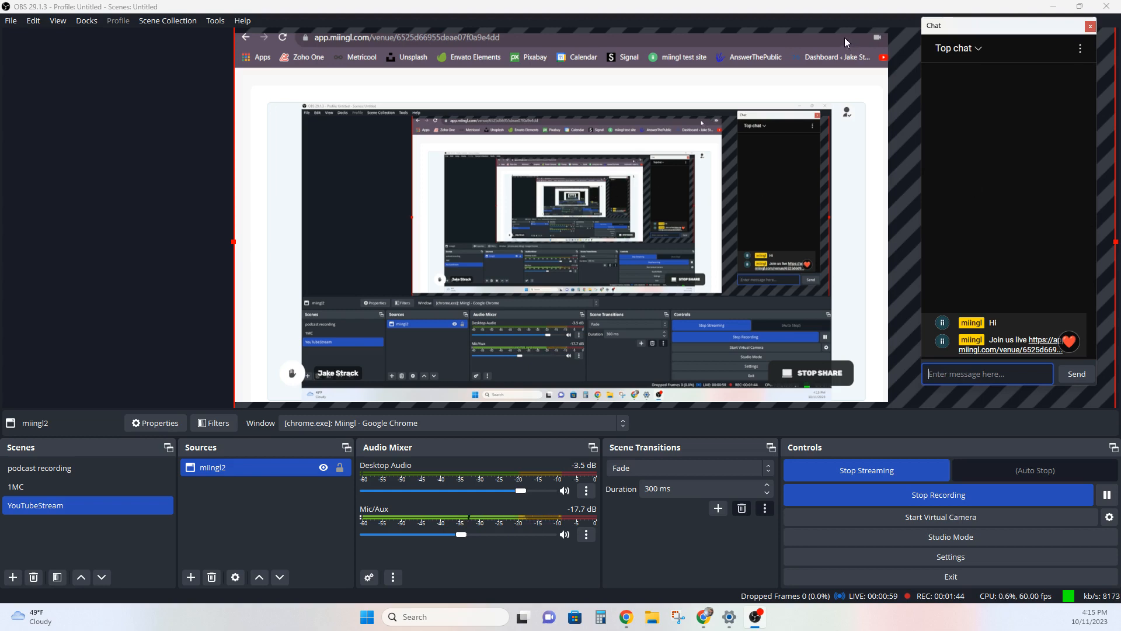
Scale down the miingl2 source and reposition it so the Miingl window's toolbar and venue list fit in the scene.
left_click_drag(844, 38, 845, 49)
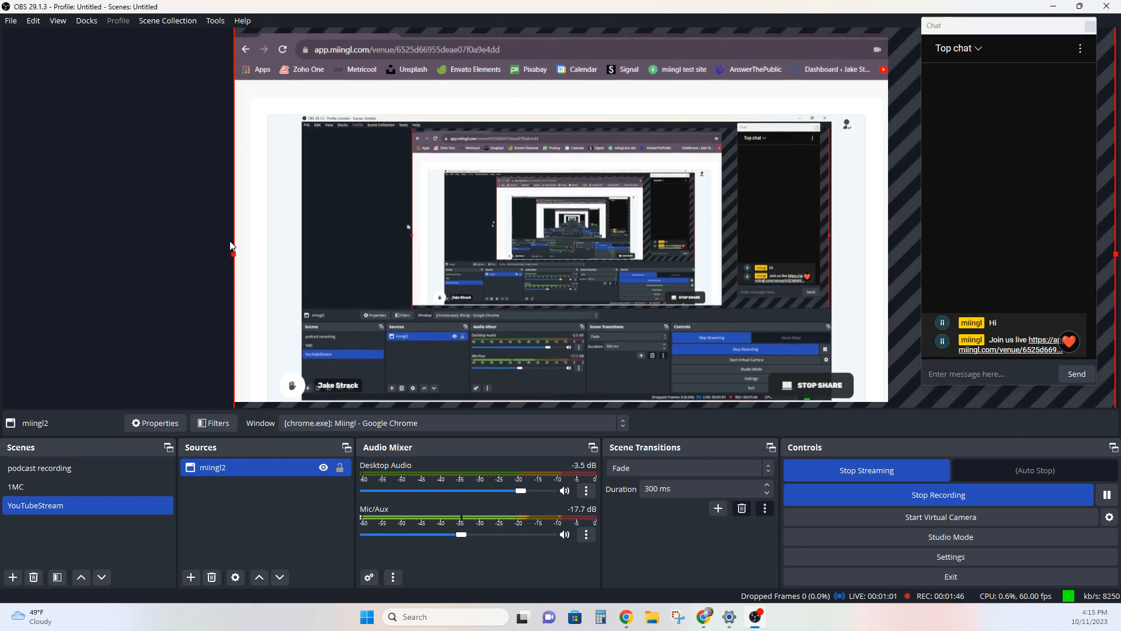
left_click_drag(233, 249, 436, 241)
left_click_drag(754, 40, 564, 52)
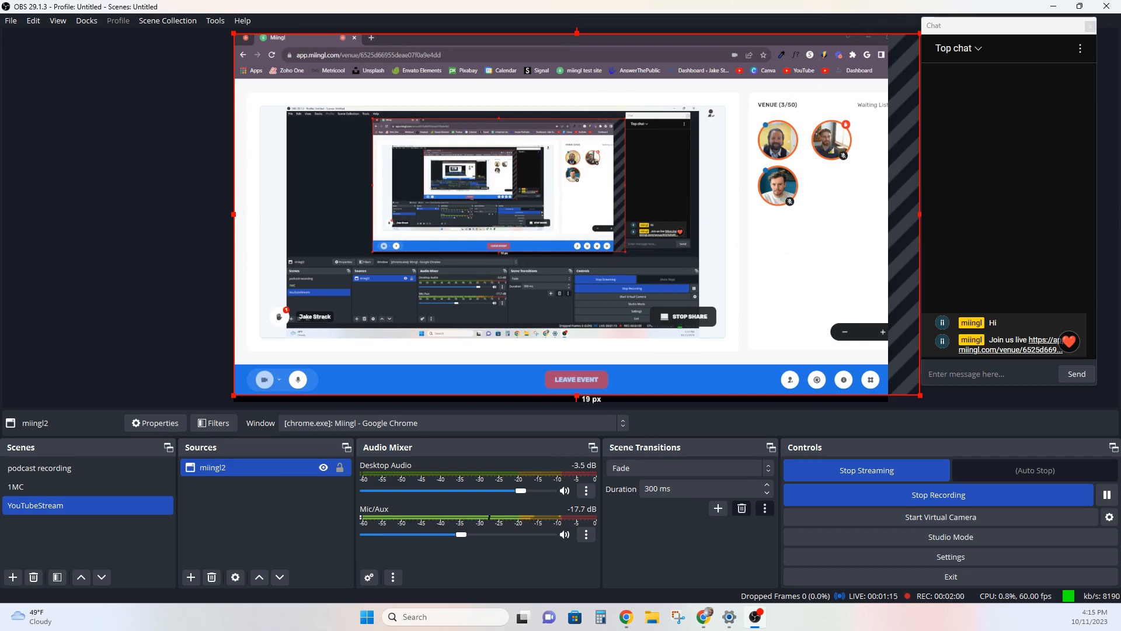
Add the attendee who raised a hand to the Miingl stage, and show the participants' video tiles again.
left_click(284, 316)
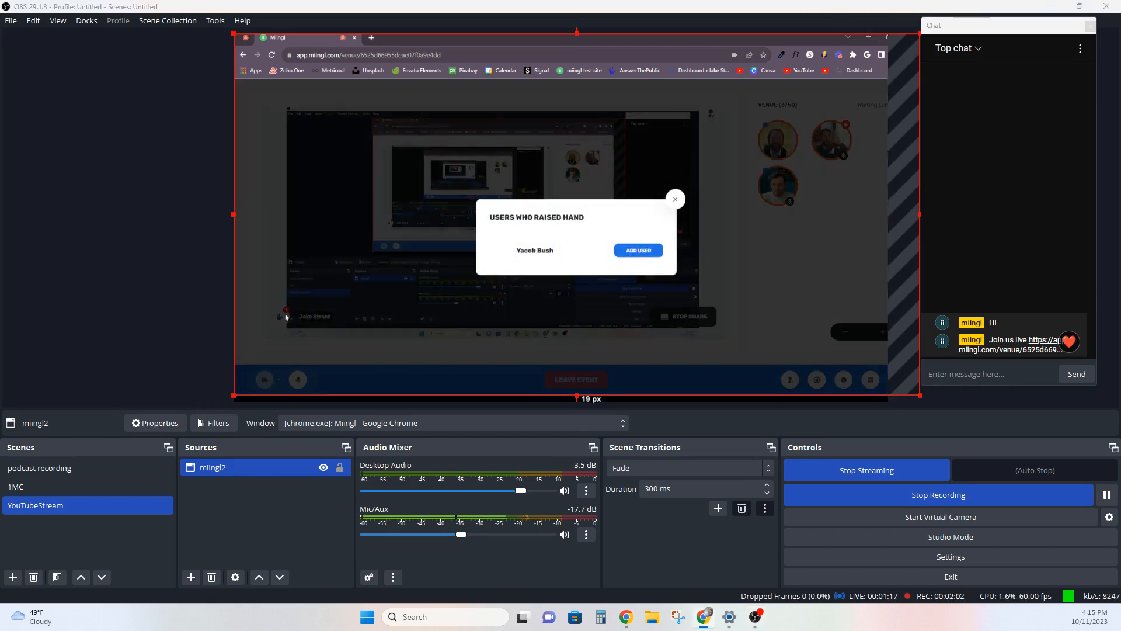
left_click(639, 250)
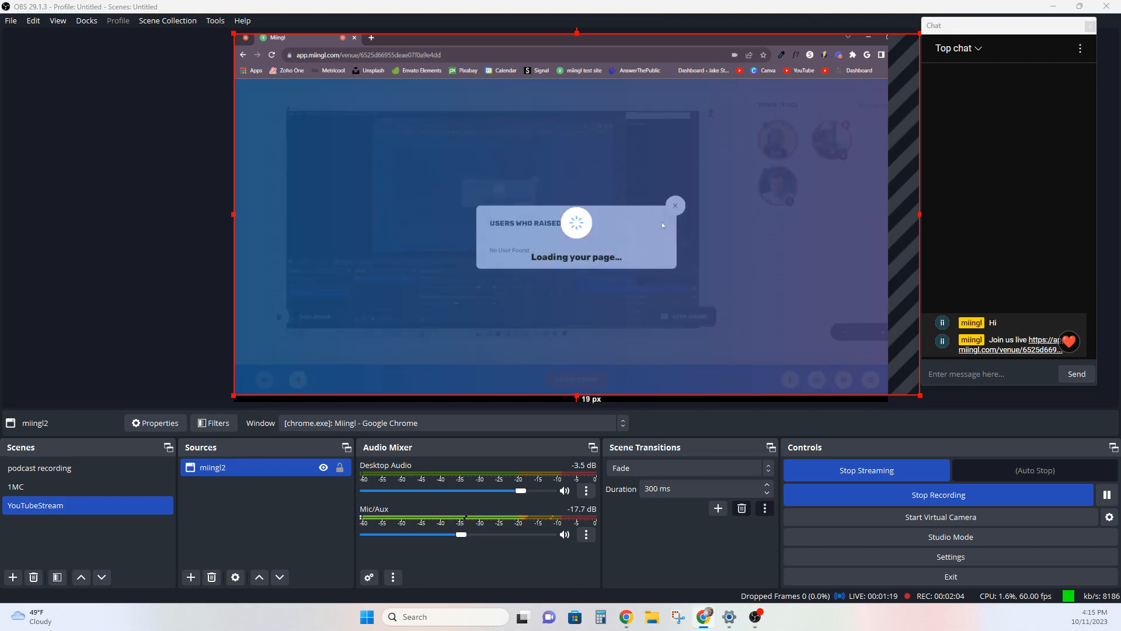
left_click(675, 205)
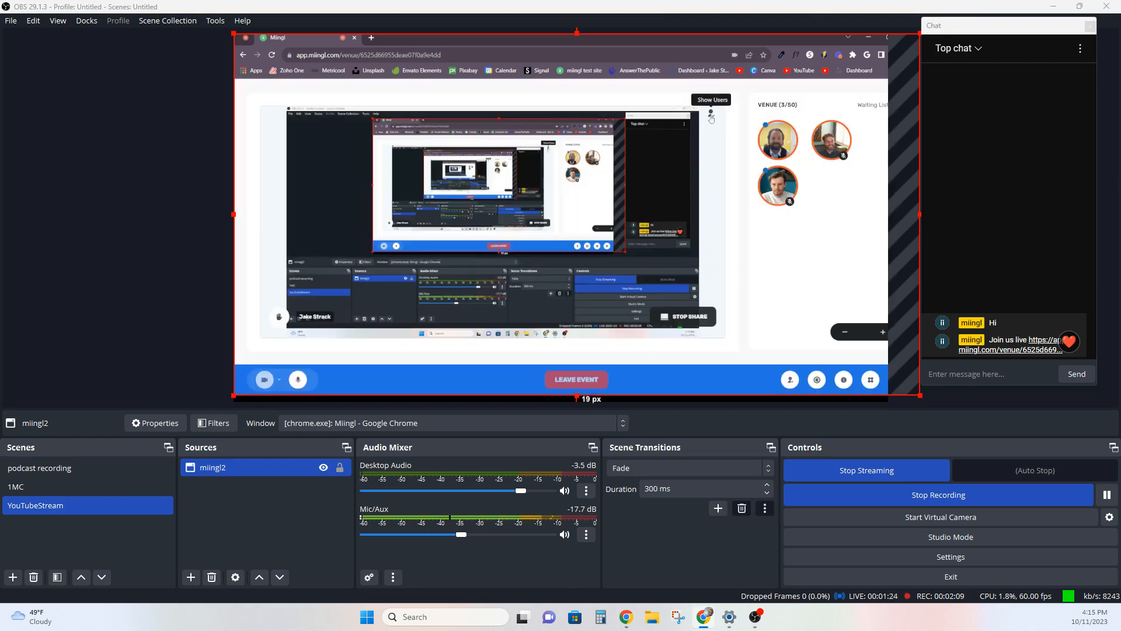
left_click(711, 115)
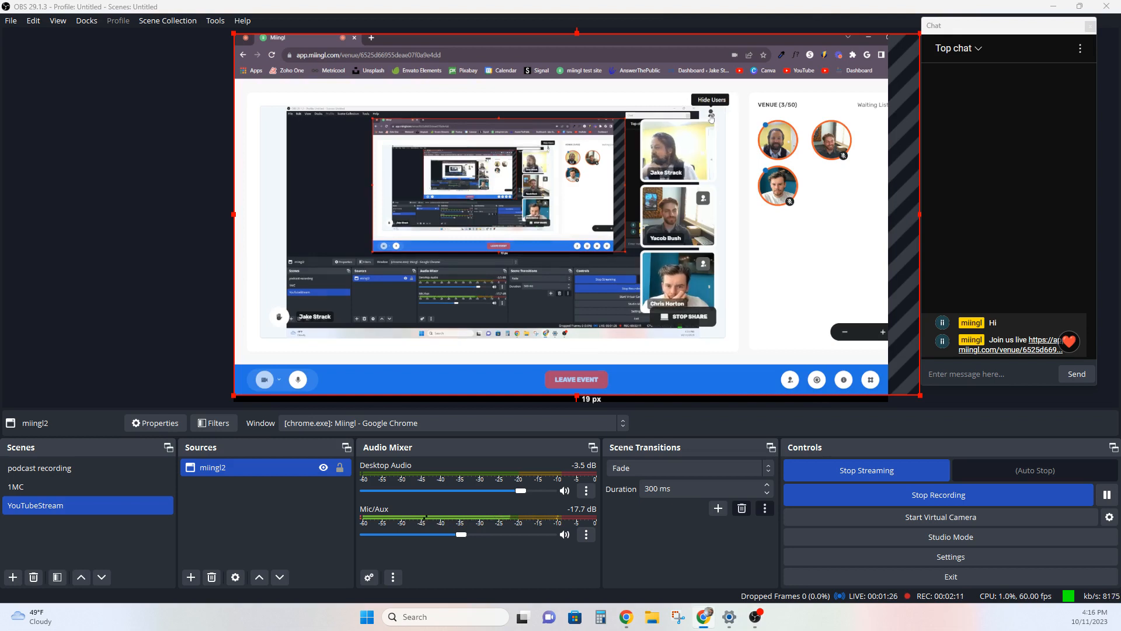